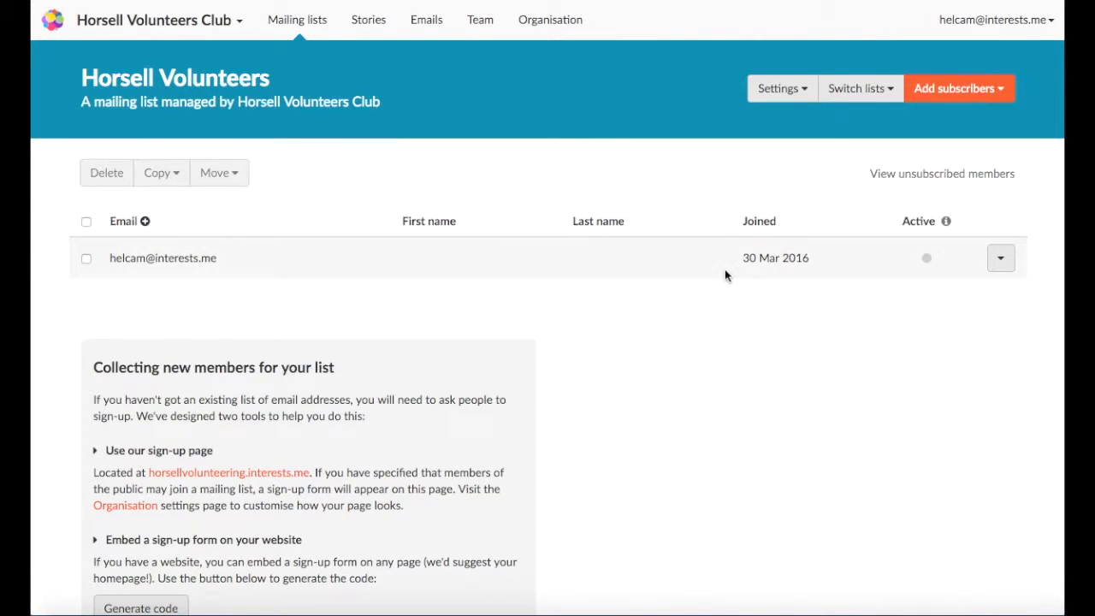
# - Open the single-subscriber form and highlight its permission warning
pyautogui.click(1003, 91)
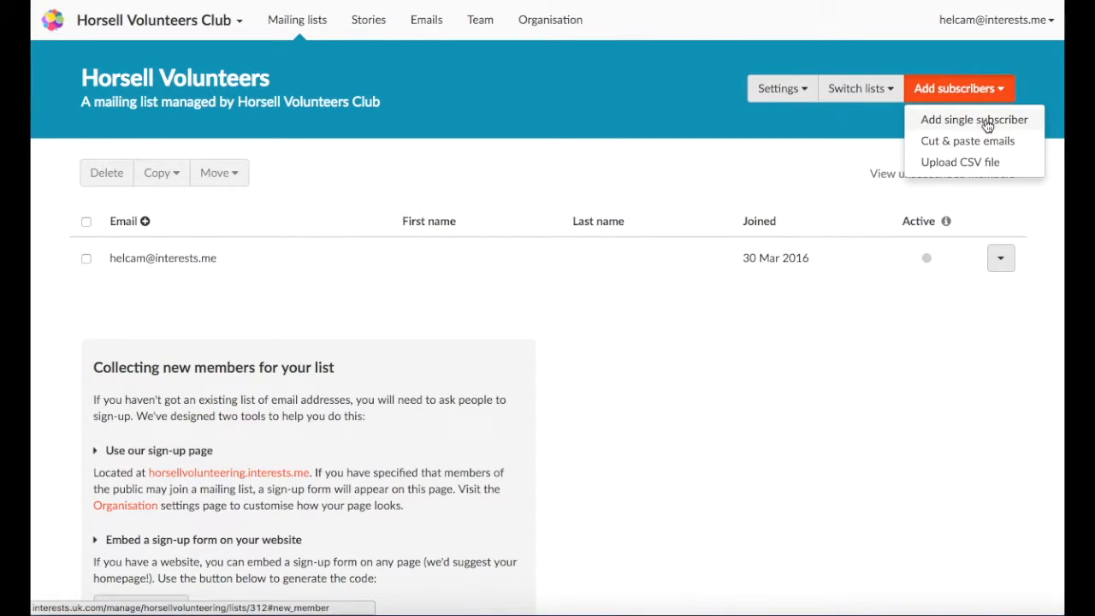
pyautogui.click(985, 121)
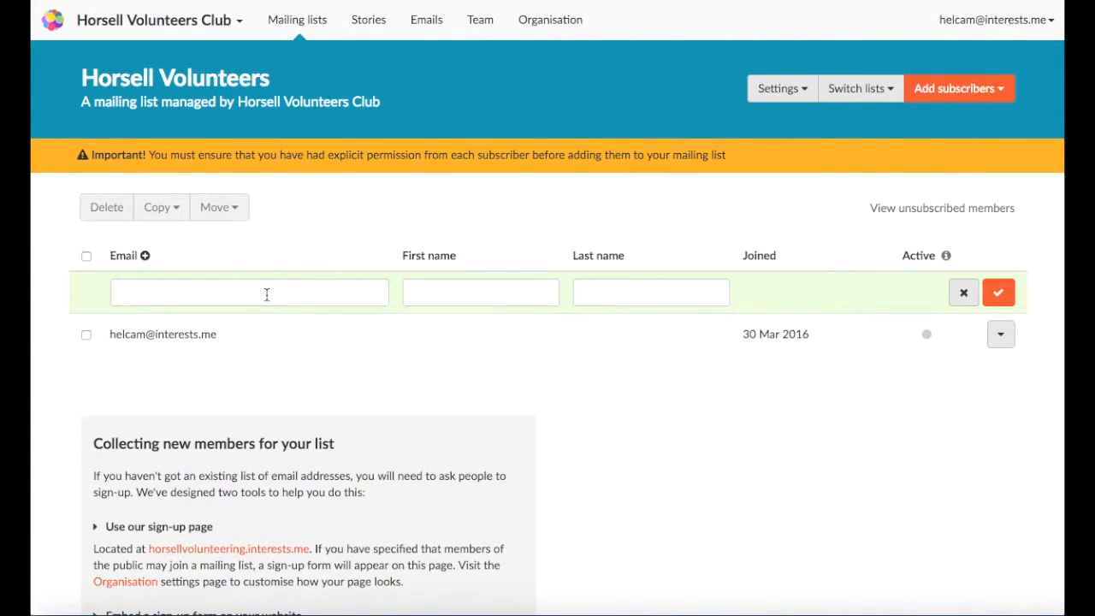
pyautogui.click(267, 294)
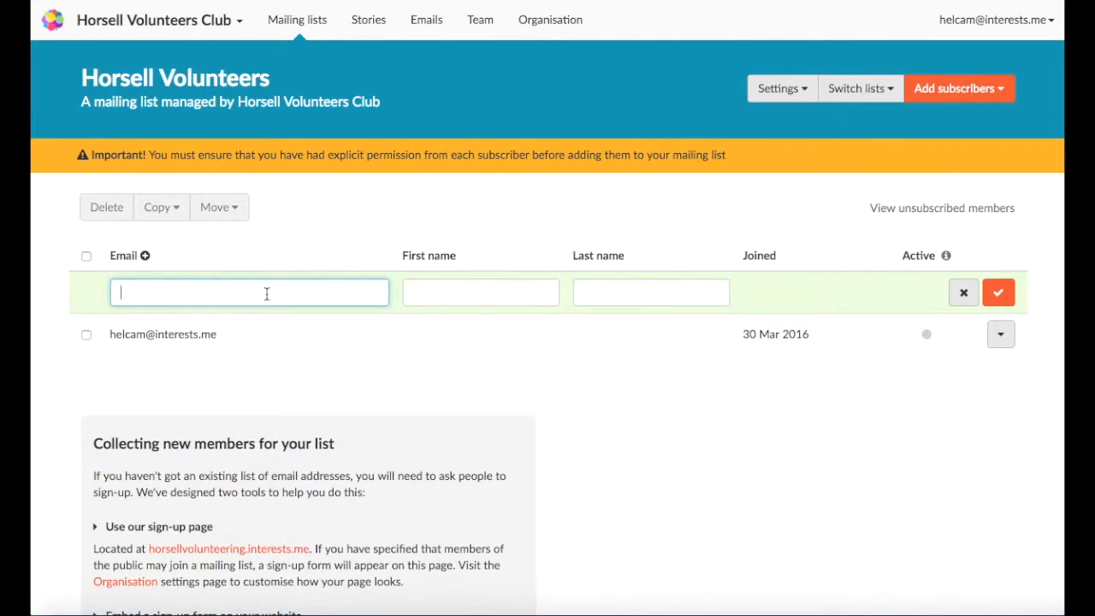
pyautogui.click(117, 155)
pyautogui.moveTo(117, 155); pyautogui.dragTo(738, 158)
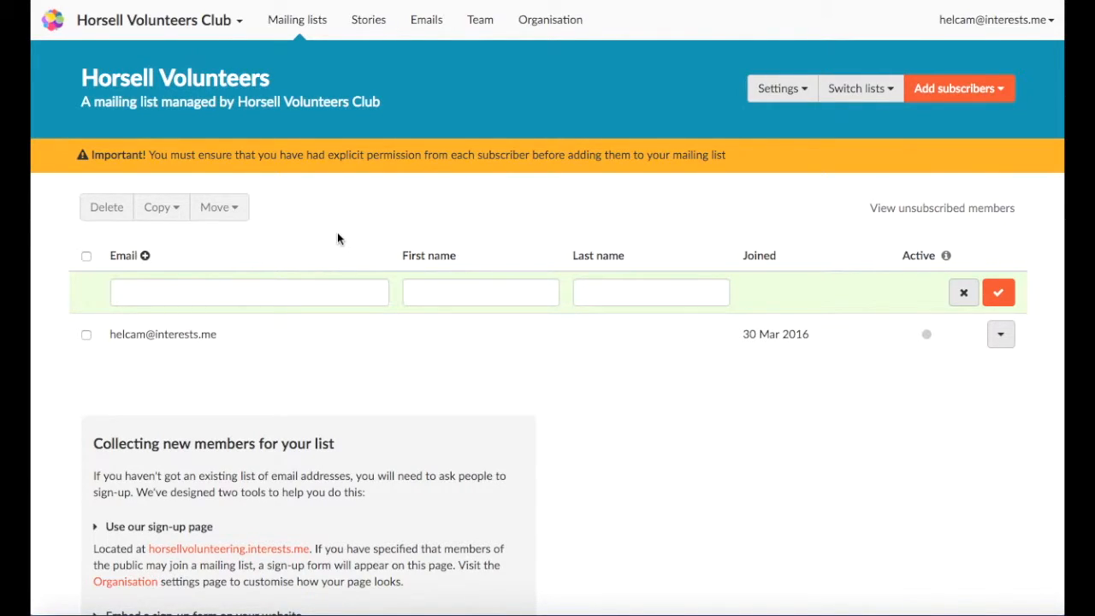
# - Add a new subscriber with their email address, first name and last name
pyautogui.click(291, 287)
pyautogui.write('paul@')
pyautogui.press('Down')
pyautogui.press('Return')
pyautogui.click(465, 291)
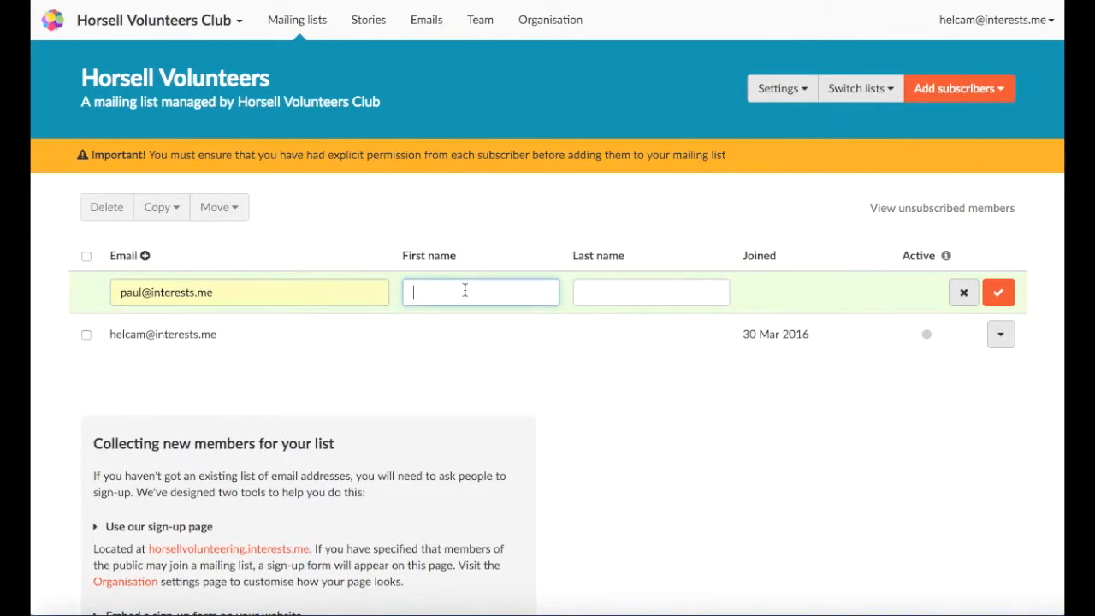
pyautogui.press('Tab')
pyautogui.click(1001, 294)
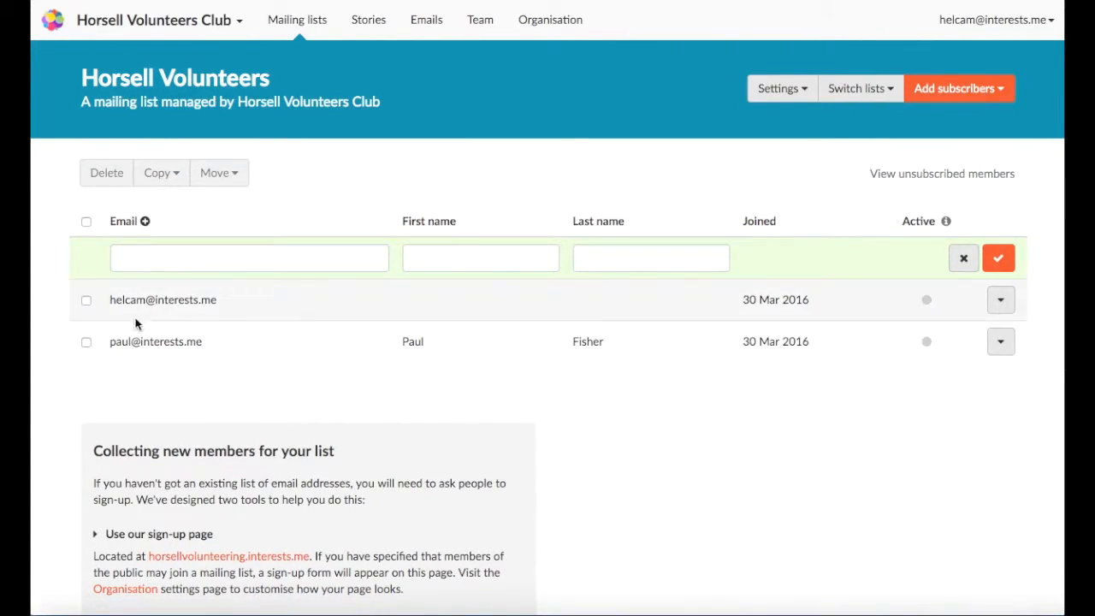
# - Give the existing subscriber a first name and last name and save the row
pyautogui.click(434, 299)
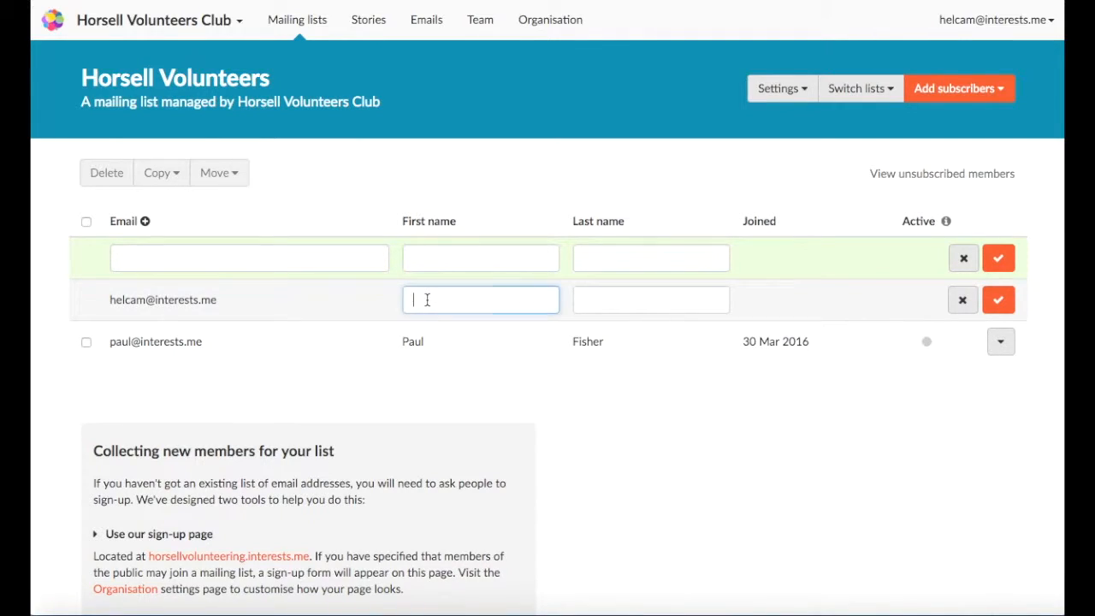
pyautogui.press('Tab')
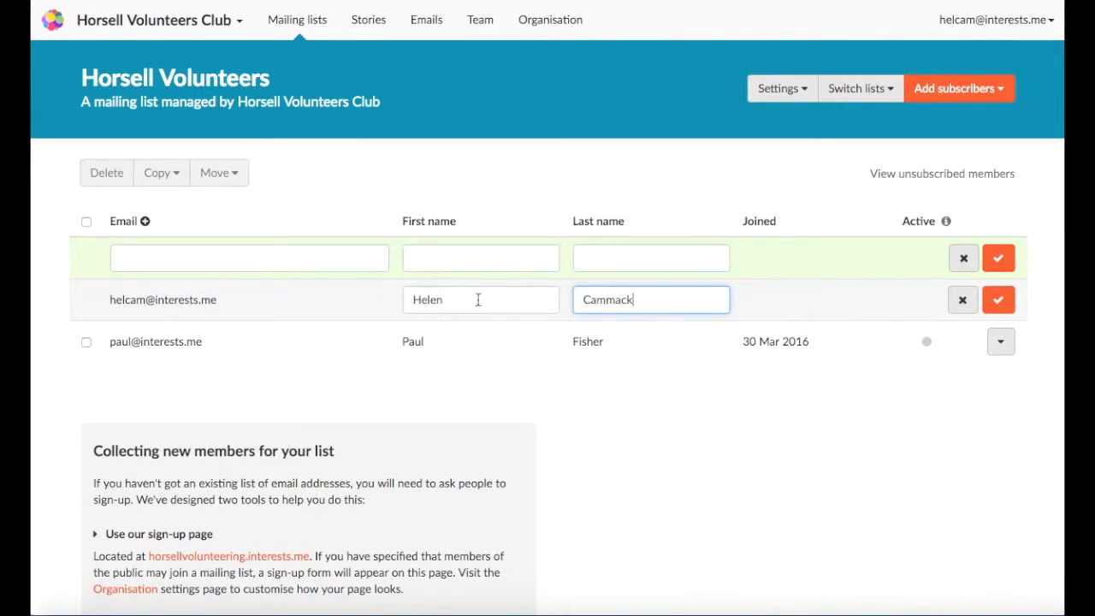
pyautogui.click(999, 300)
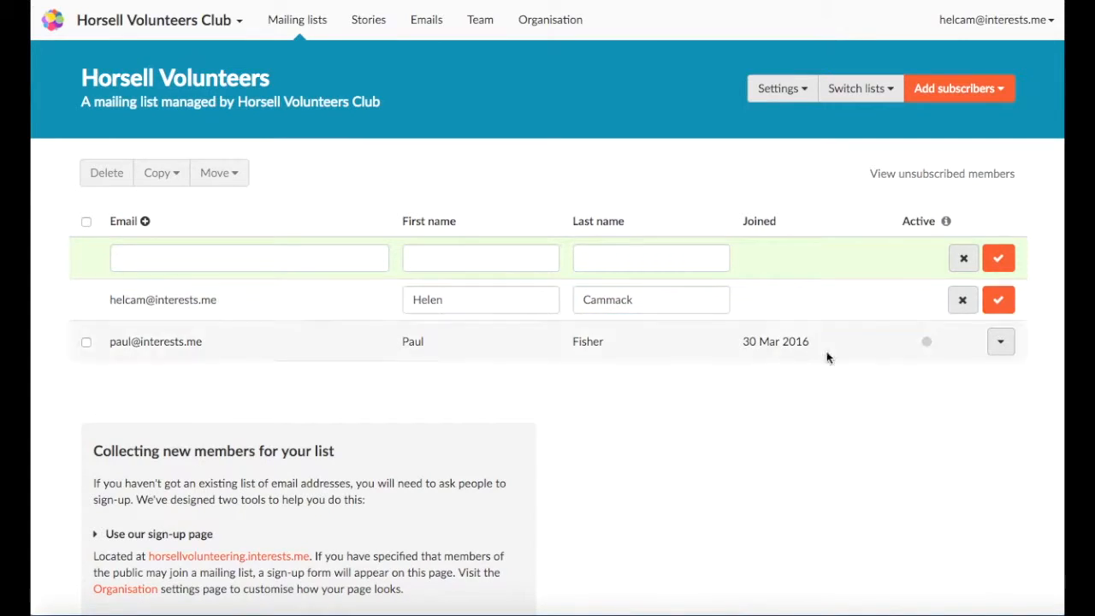
pyautogui.click(1004, 91)
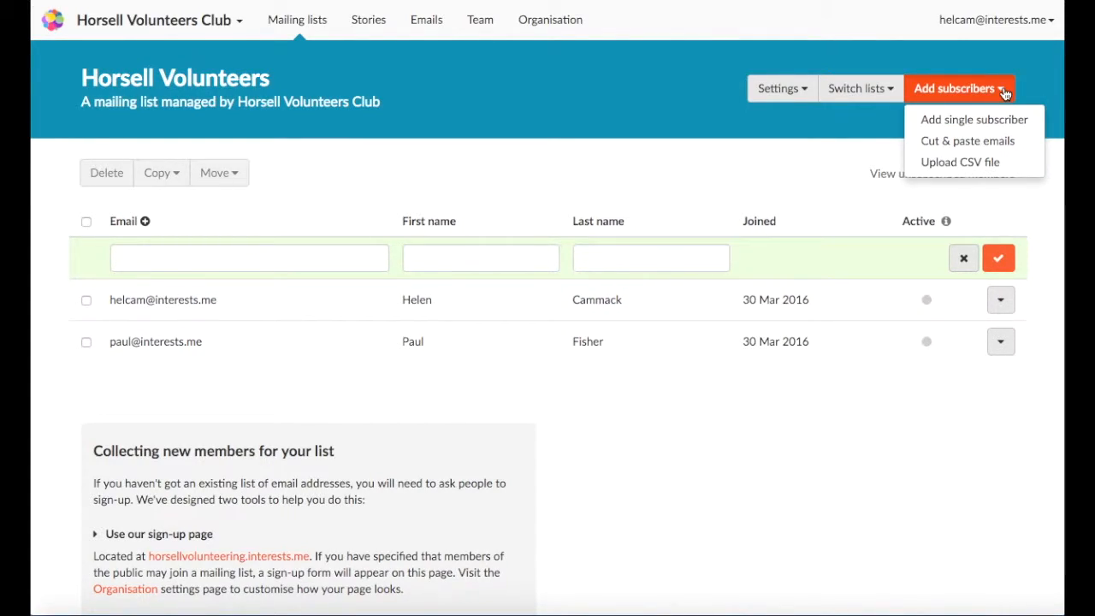
# - Open the paste-addresses form, then copy all To: recipients of Test email 2 in Gmail
pyautogui.click(945, 142)
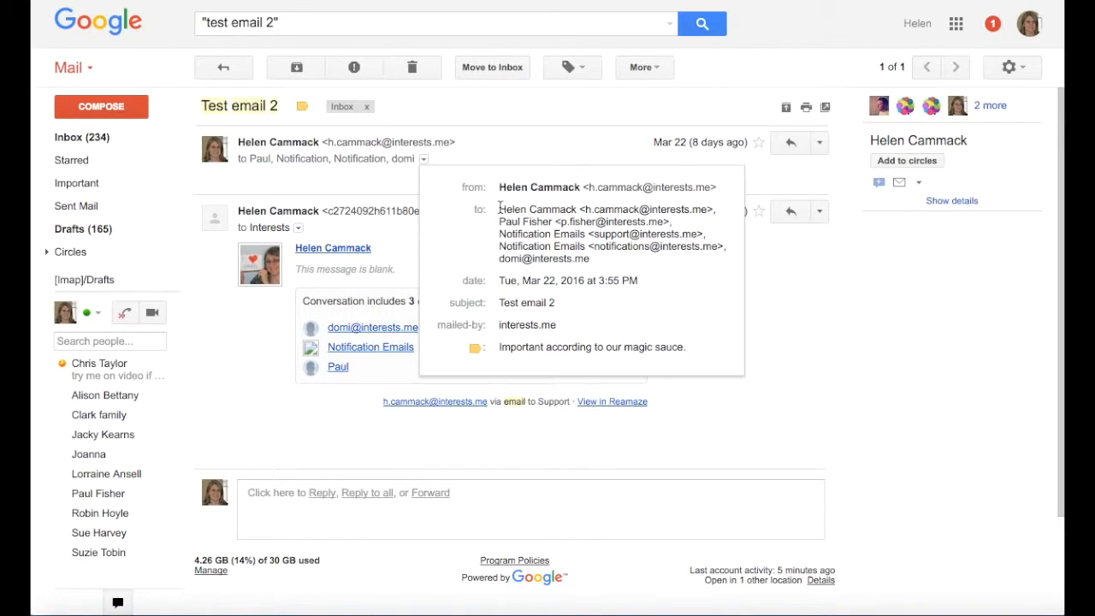
pyautogui.moveTo(499, 209); pyautogui.dragTo(600, 259)
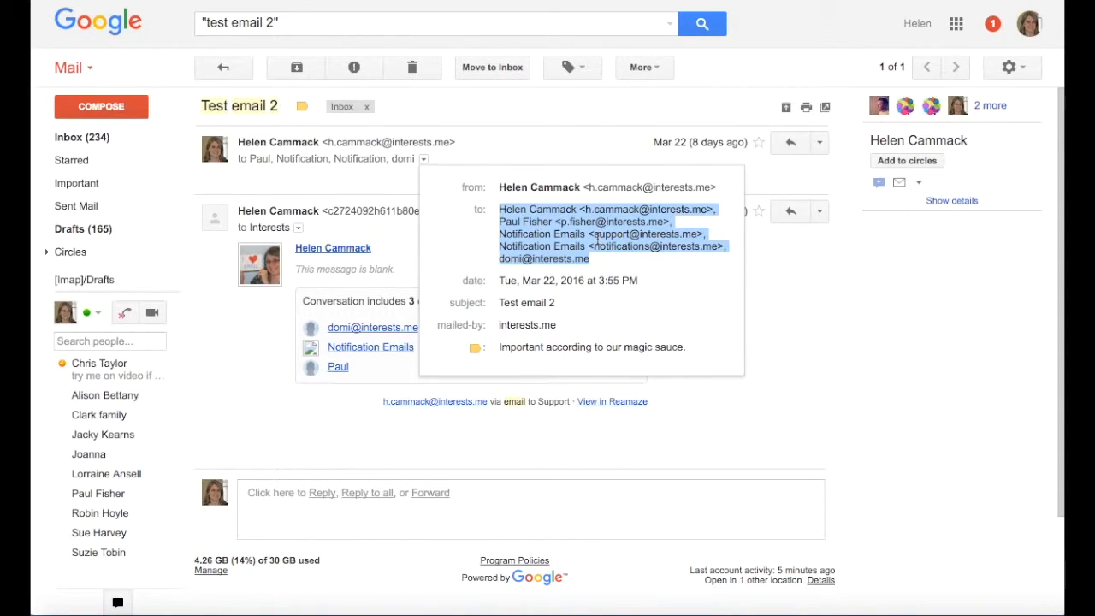
pyautogui.rightClick(597, 237)
pyautogui.click(620, 272)
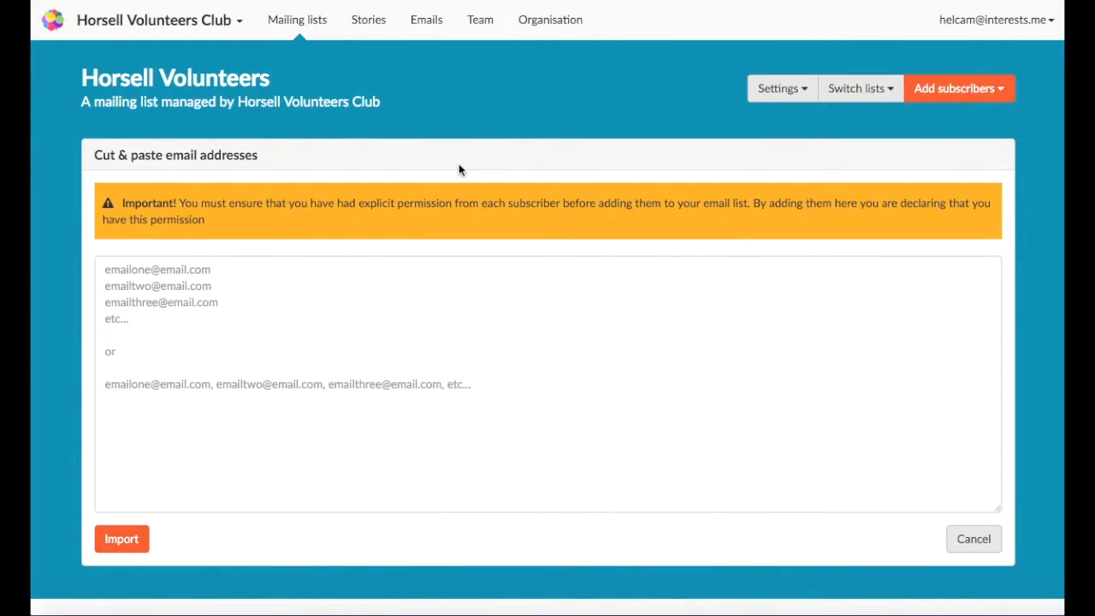
# - Paste the five copied addresses into the Cut & paste box and import them
pyautogui.click(296, 271)
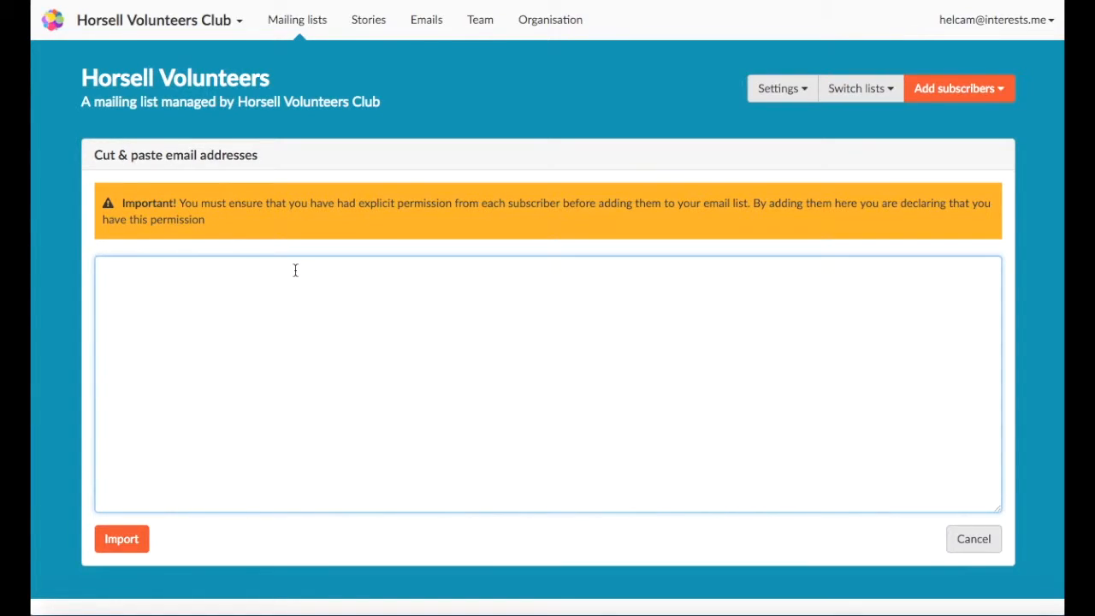
pyautogui.rightClick(295, 272)
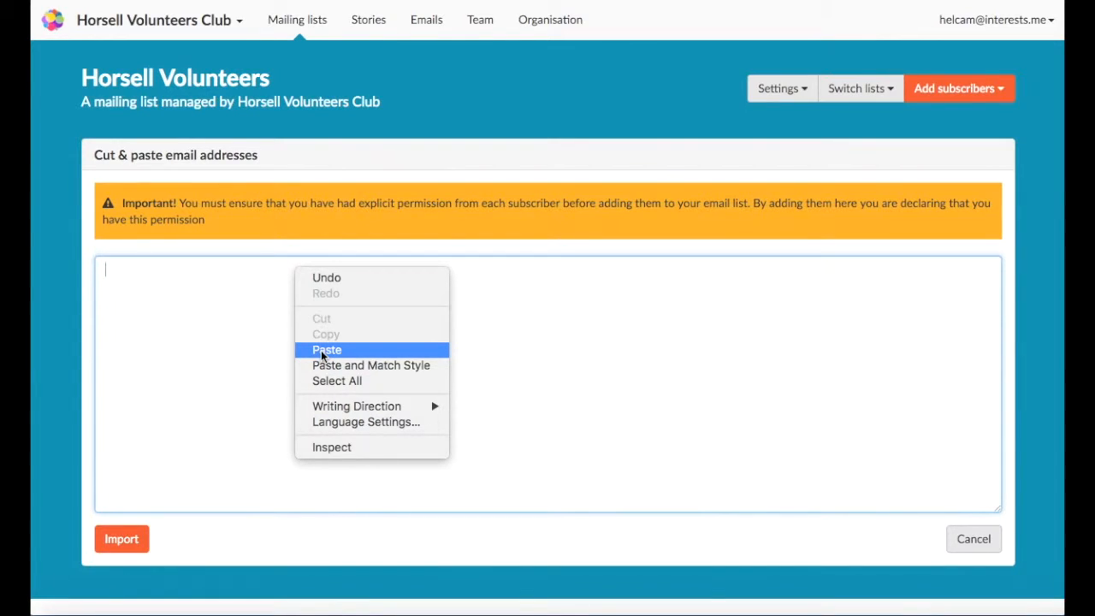
pyautogui.click(325, 350)
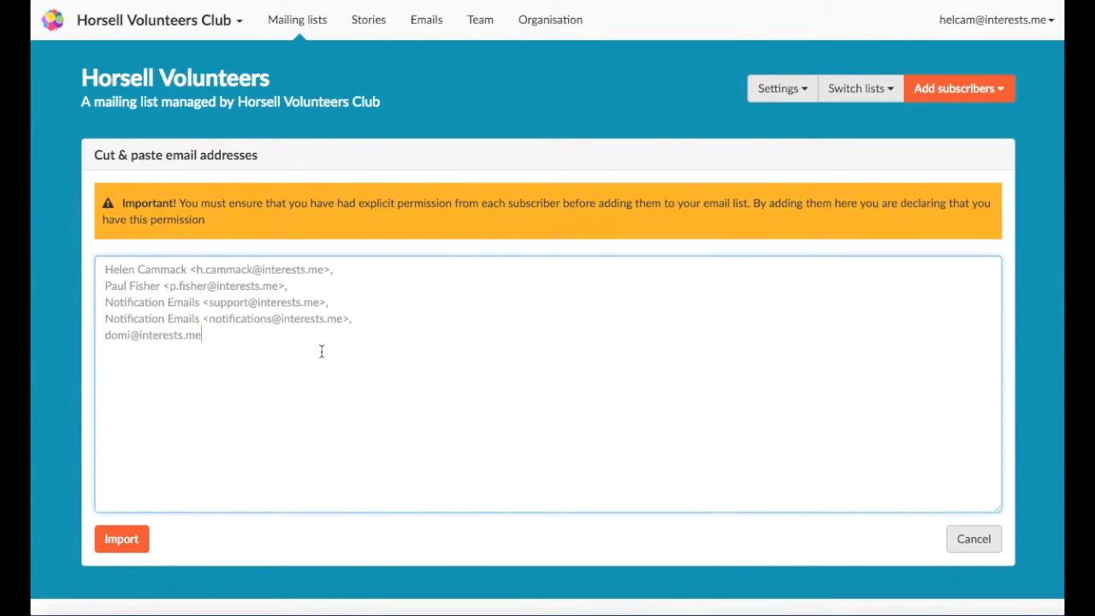
pyautogui.click(122, 539)
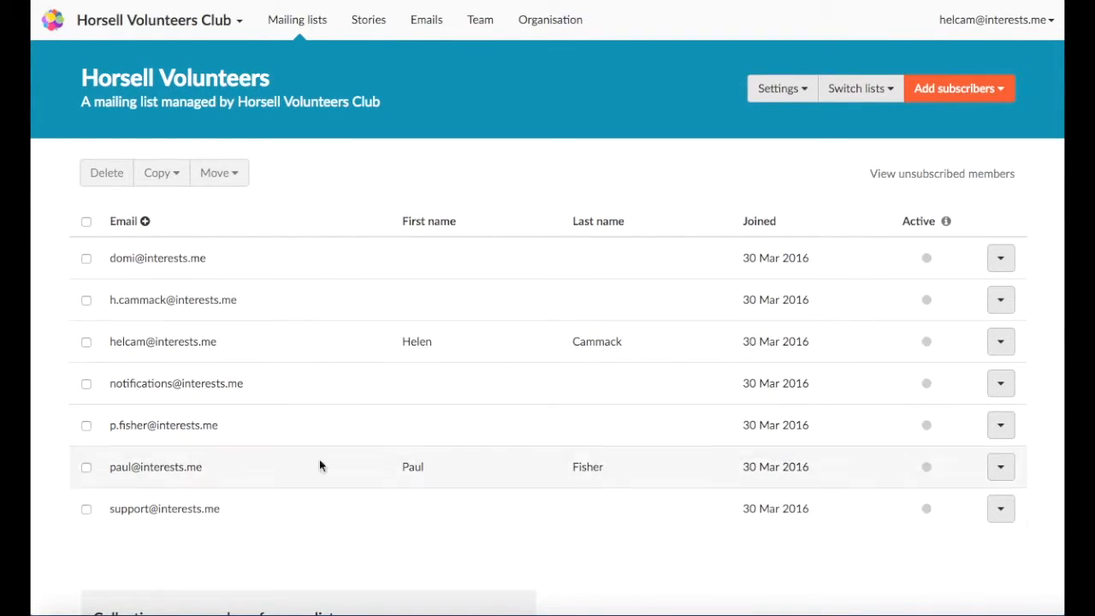
# - Open the Upload CSV file panel and its bulk-upload help article
pyautogui.click(1001, 93)
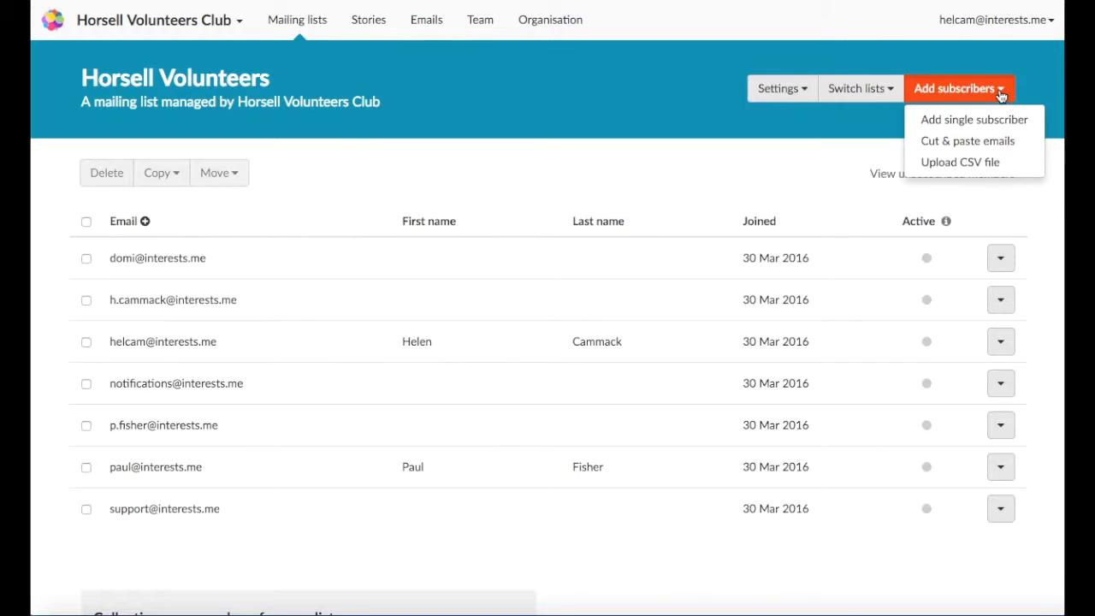
pyautogui.click(960, 163)
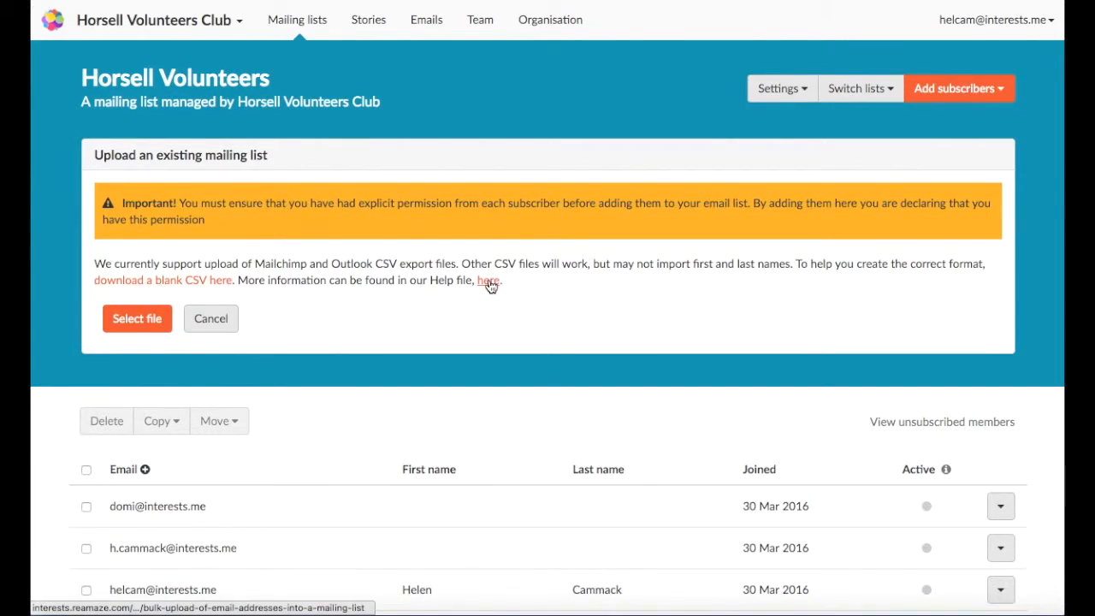
pyautogui.click(490, 281)
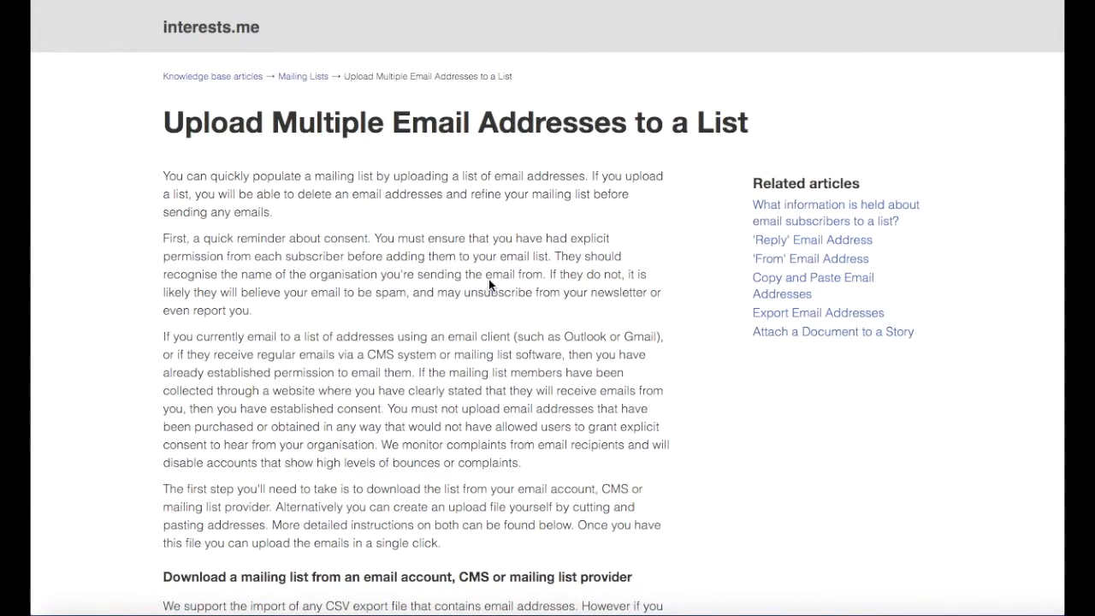
# - Review the Outlook, Gmail and Mailchimp export help, then download the blank import_contacts.csv template
pyautogui.scroll(-4, 489, 279)
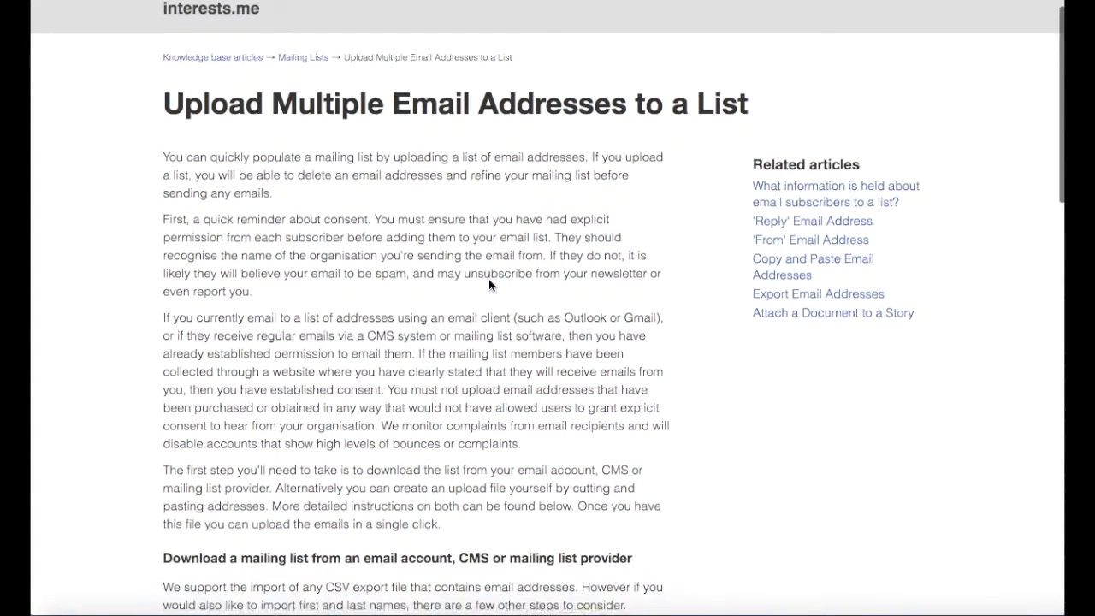
pyautogui.scroll(-2, 489, 279)
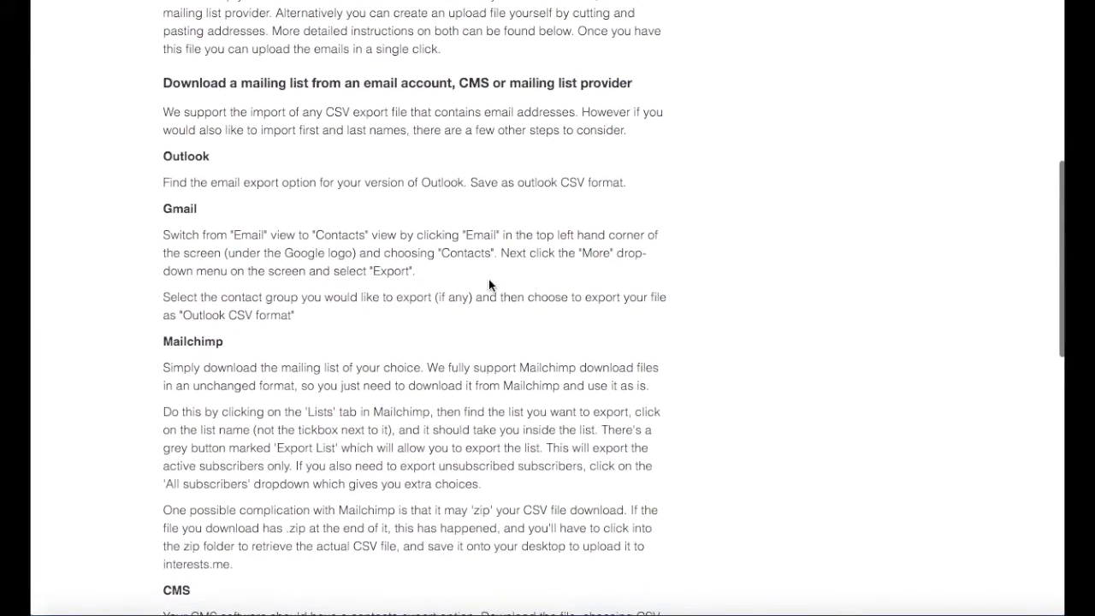
pyautogui.moveTo(165, 156); pyautogui.dragTo(212, 156)
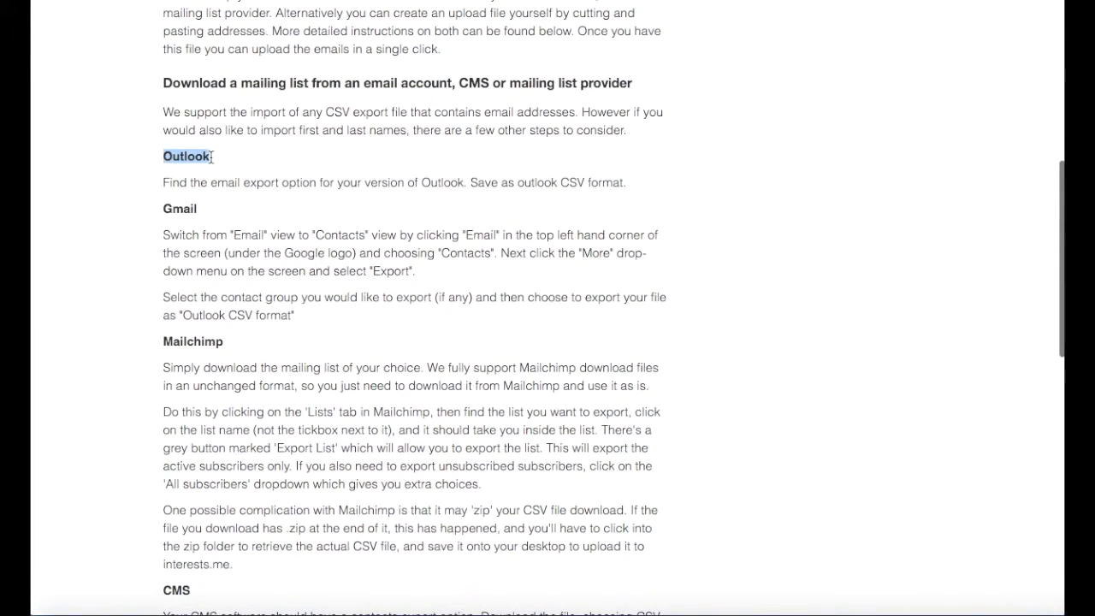
pyautogui.click(162, 208)
pyautogui.moveTo(162, 208); pyautogui.dragTo(200, 208)
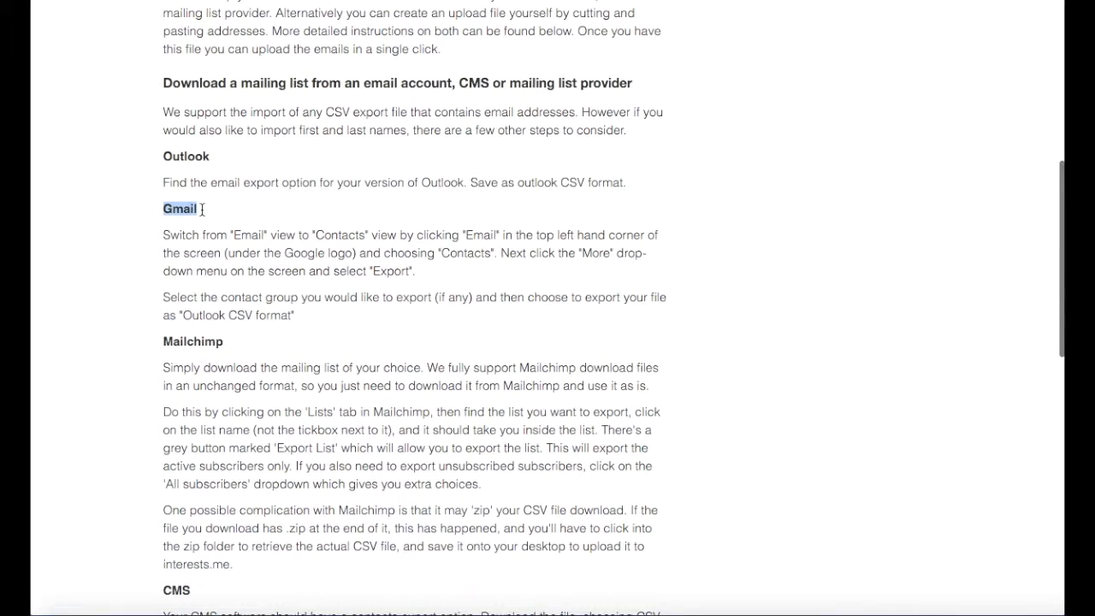
pyautogui.moveTo(162, 341); pyautogui.dragTo(227, 343)
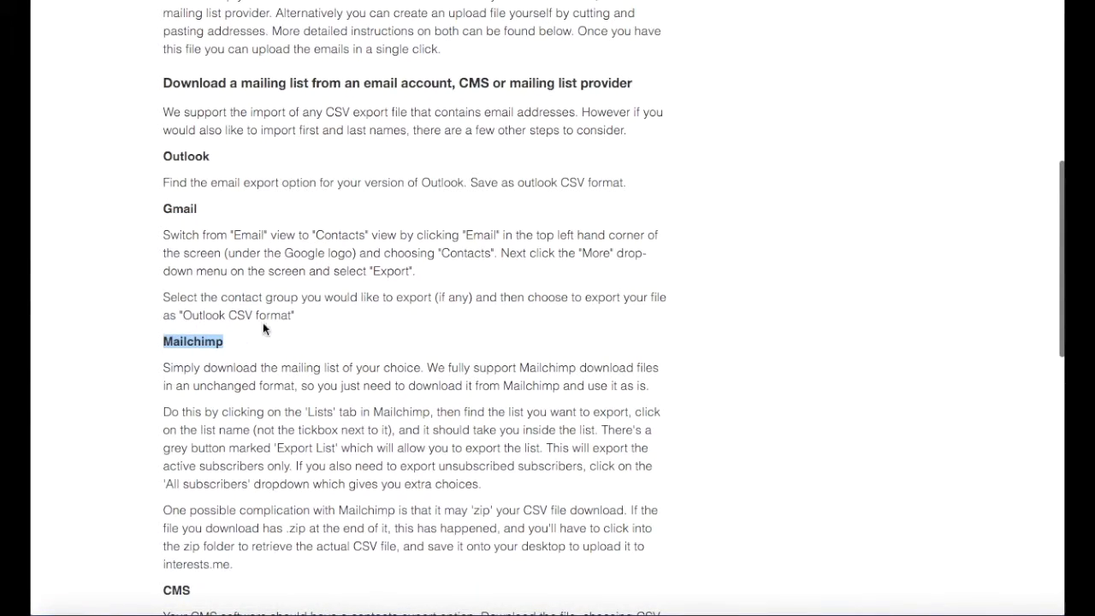
pyautogui.scroll(-2, 299, 337)
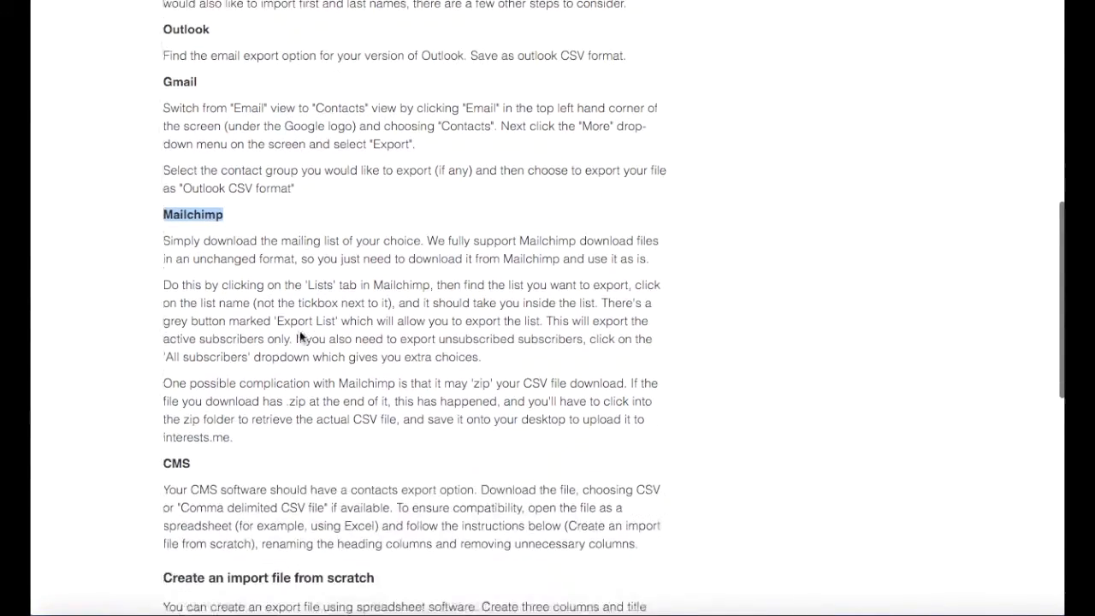
pyautogui.click(278, 349)
pyautogui.moveTo(163, 413); pyautogui.dragTo(192, 418)
pyautogui.scroll(-4, 194, 419)
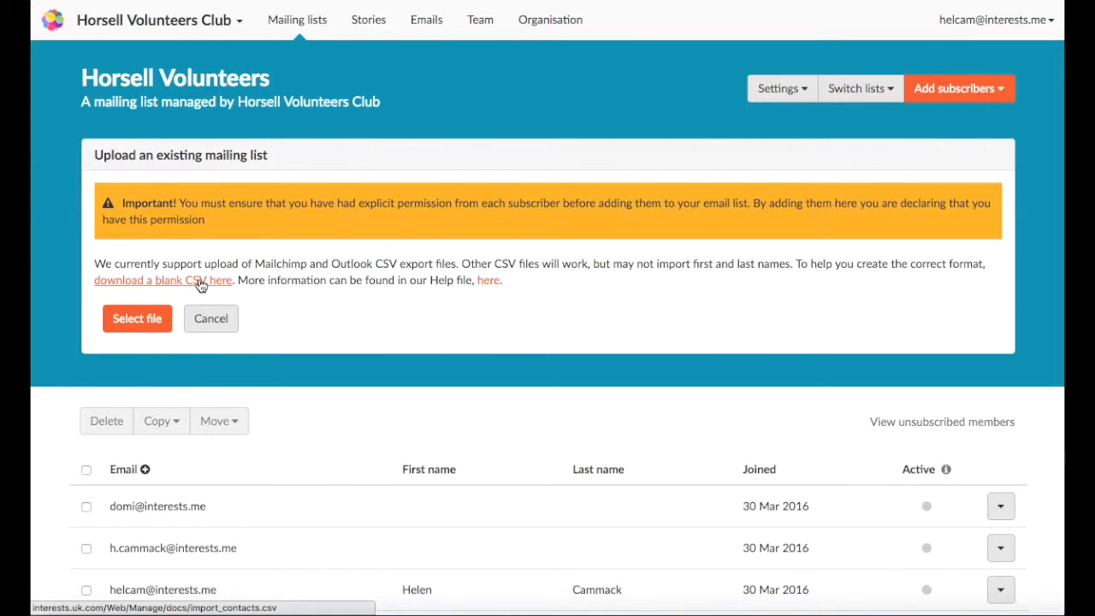
pyautogui.click(201, 284)
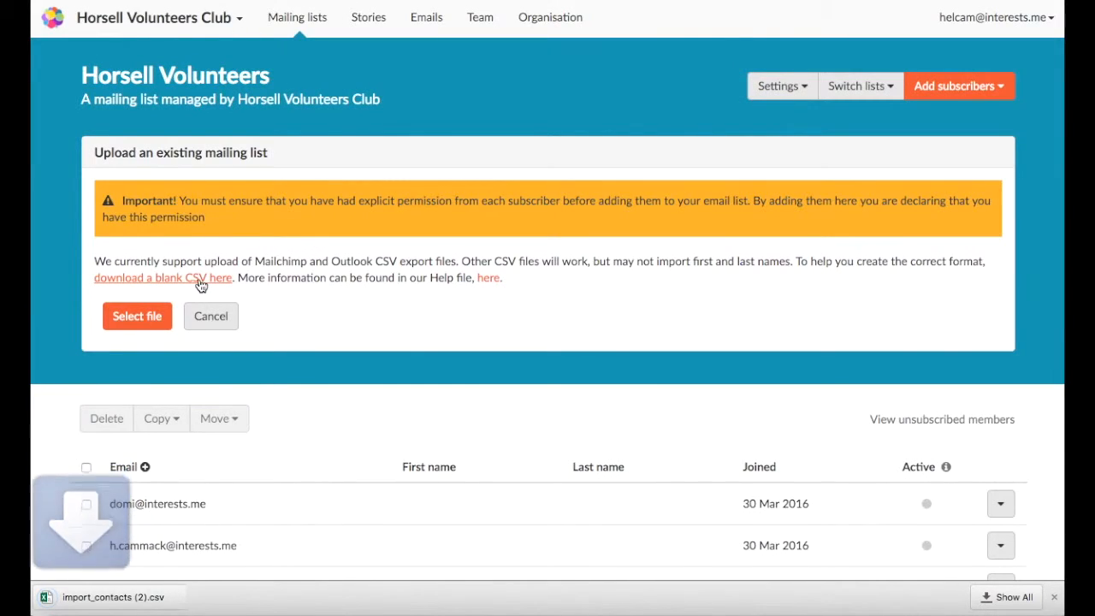
# - Open the template with column A widened, and copy contacts A2:C7 from the email addresses workbook
pyautogui.click(112, 597)
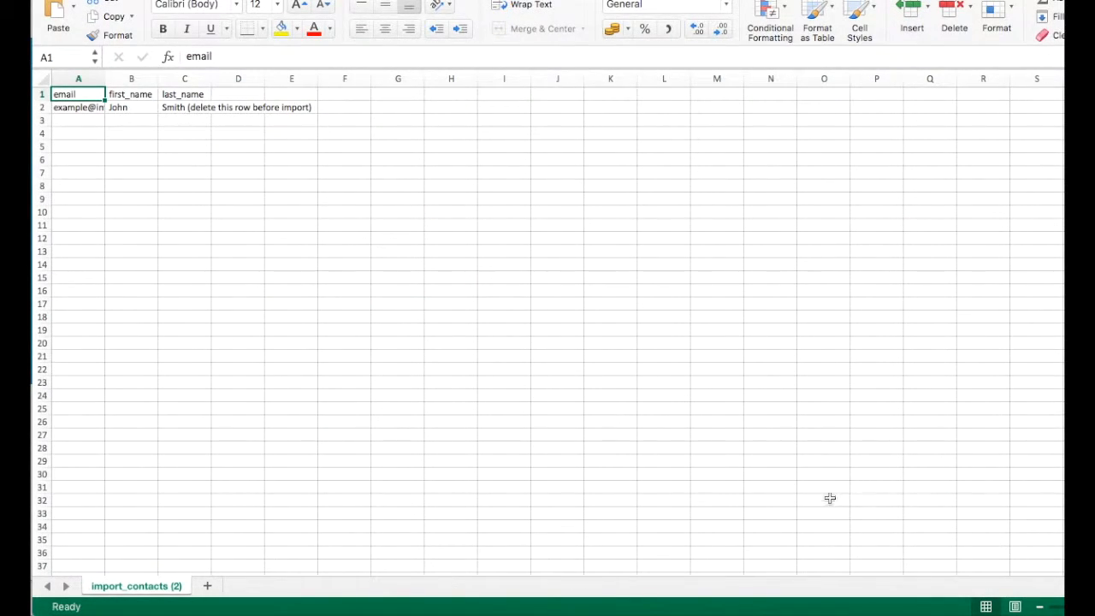
pyautogui.moveTo(105, 78); pyautogui.dragTo(475, 77)
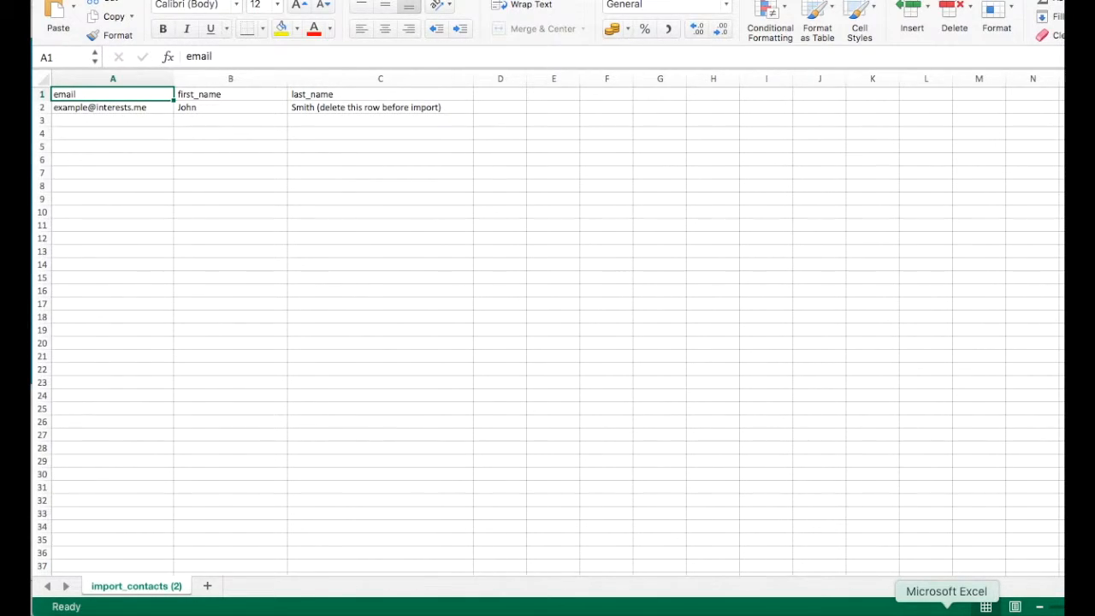
pyautogui.rightClick(946, 611)
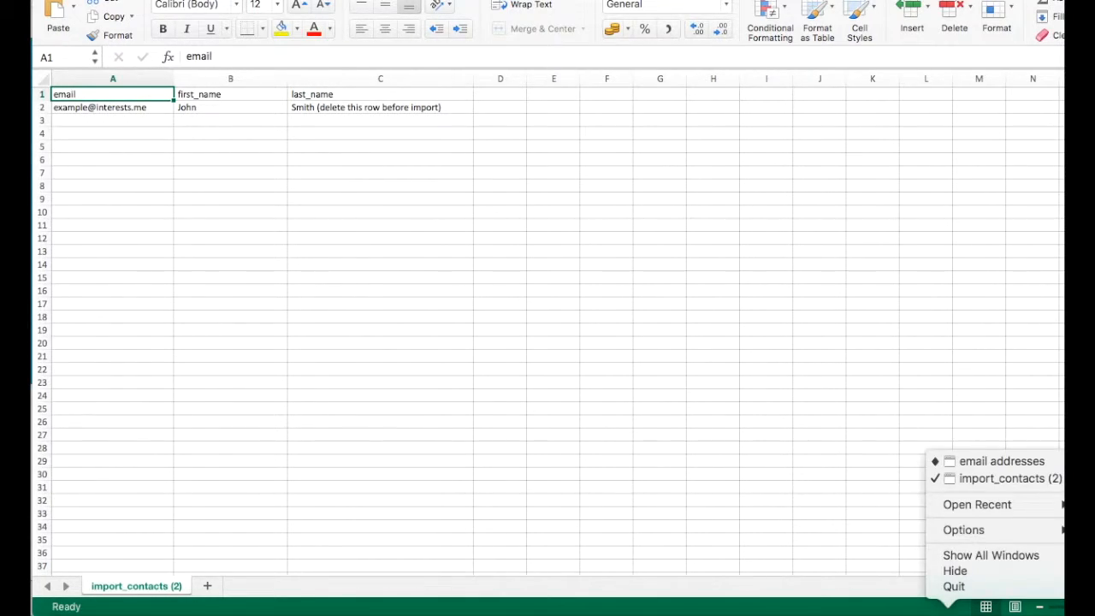
pyautogui.click(984, 467)
pyautogui.moveTo(125, 171); pyautogui.dragTo(222, 229)
pyautogui.rightClick(223, 228)
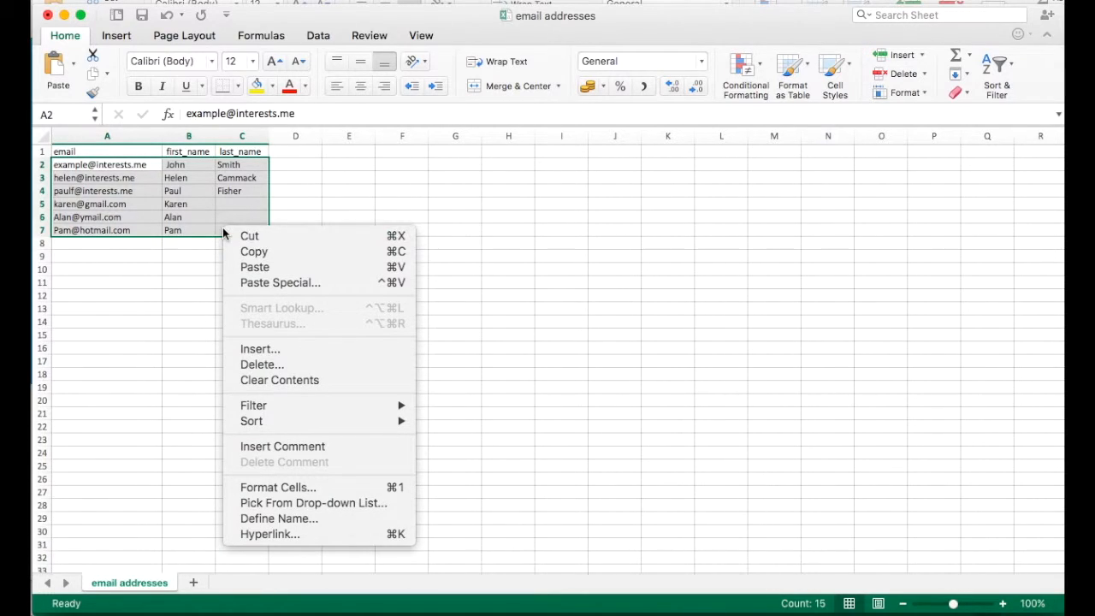
pyautogui.click(234, 250)
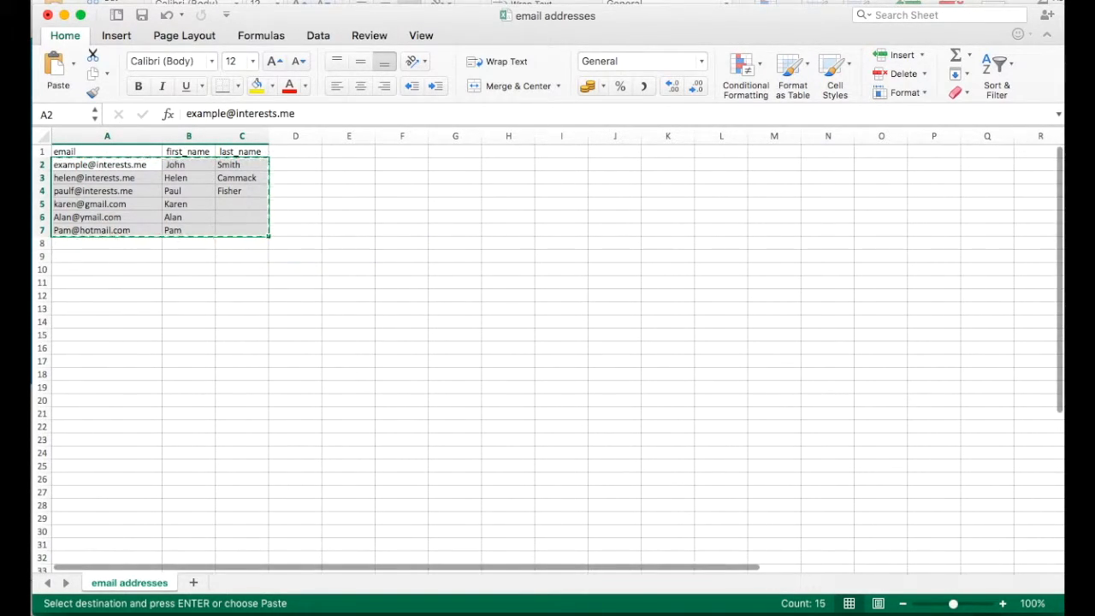
# - Paste the contacts into A2 of import_contacts (2) over the example row, then close and save
pyautogui.press('super+grave')
pyautogui.click(146, 111)
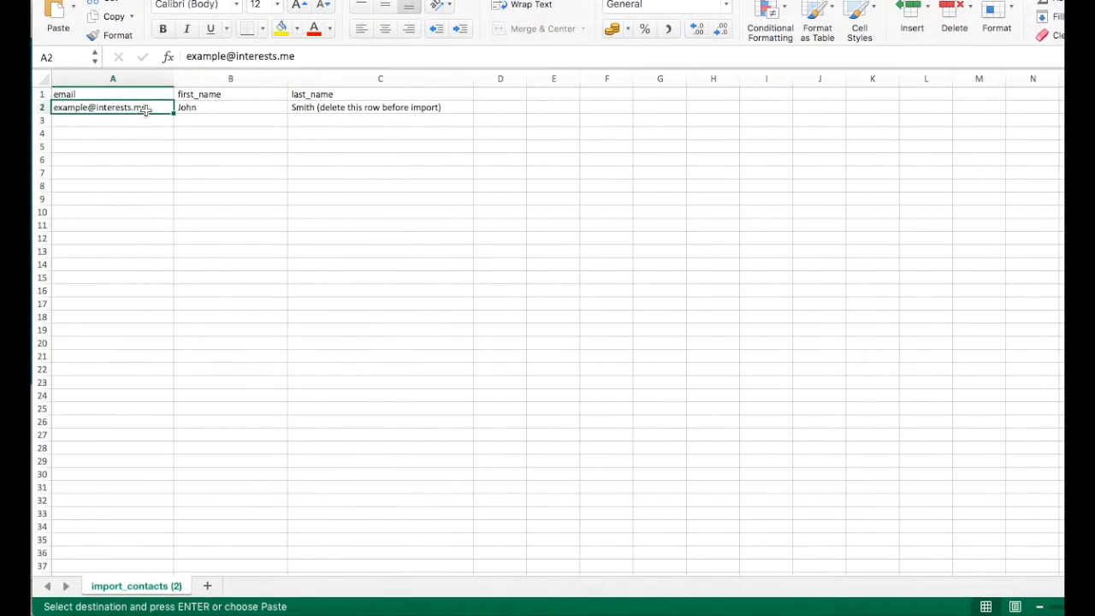
pyautogui.rightClick(145, 110)
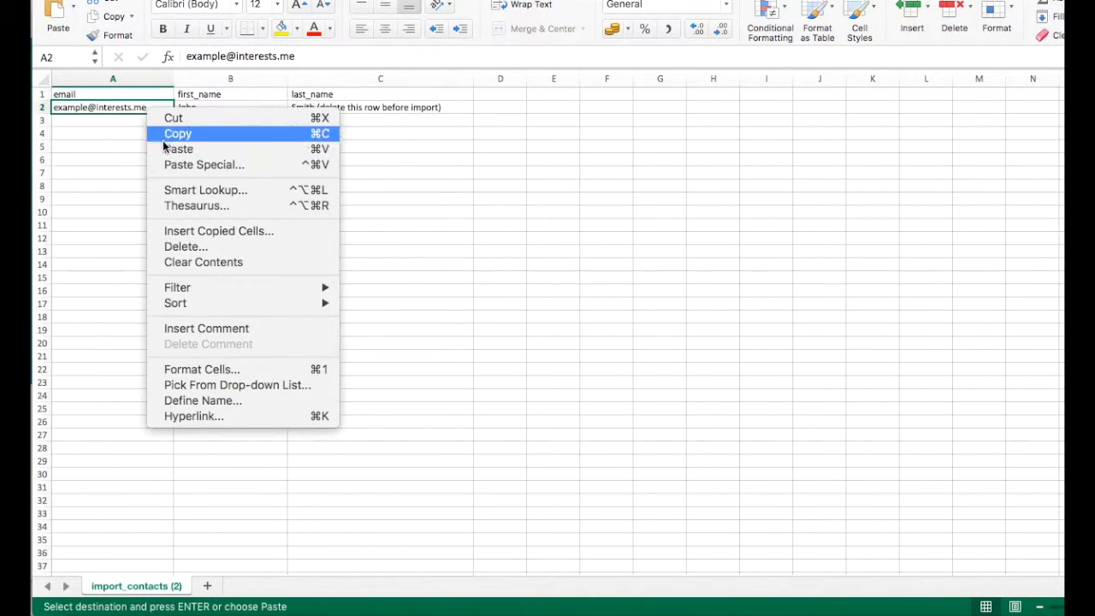
pyautogui.click(167, 147)
pyautogui.click(153, 161)
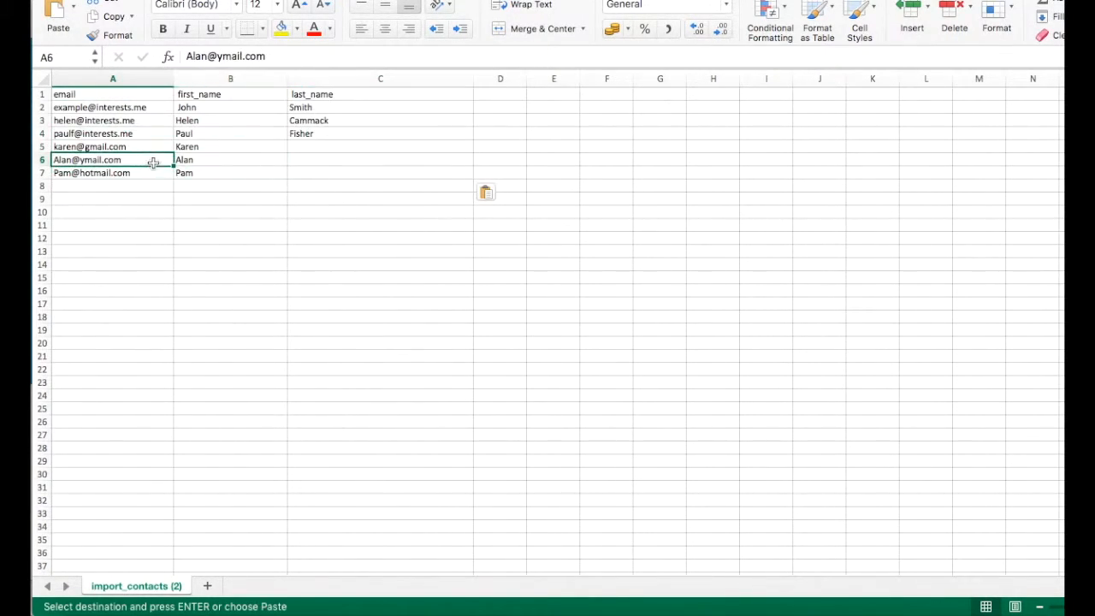
pyautogui.click(205, 175)
pyautogui.scroll(-1, 282, 175)
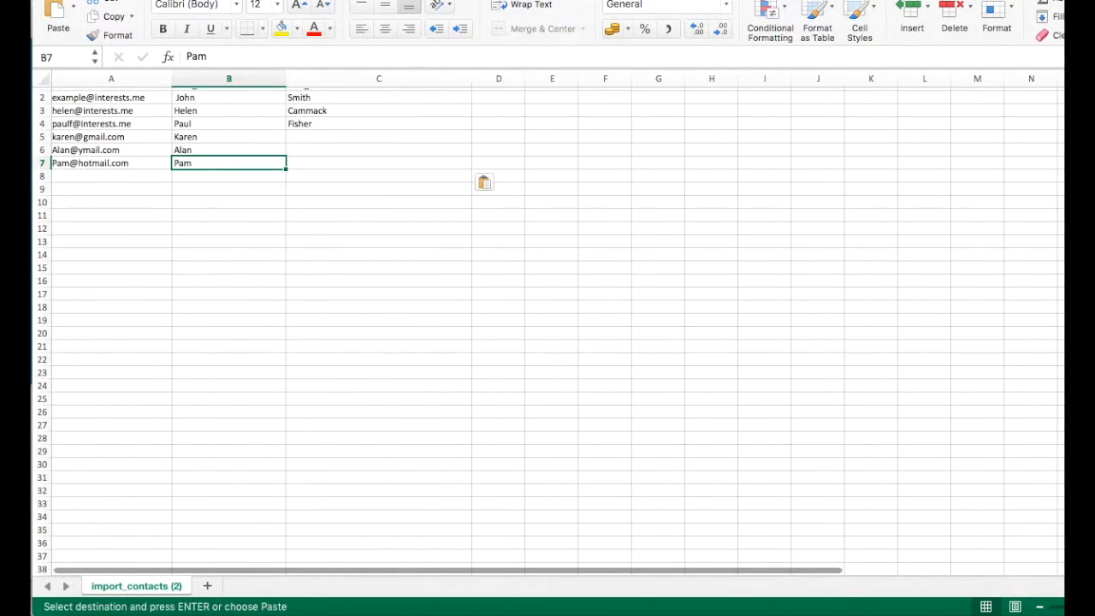
pyautogui.press('super+w')
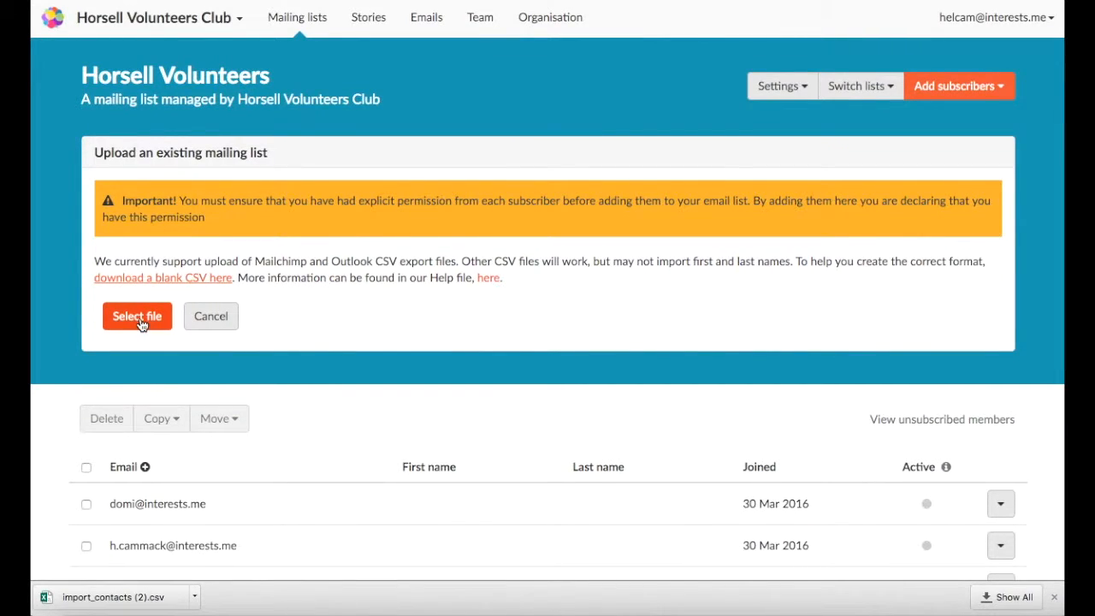
# - Upload the email addresses file from the Desktop and check the newly imported members
pyautogui.click(138, 315)
pyautogui.click(309, 73)
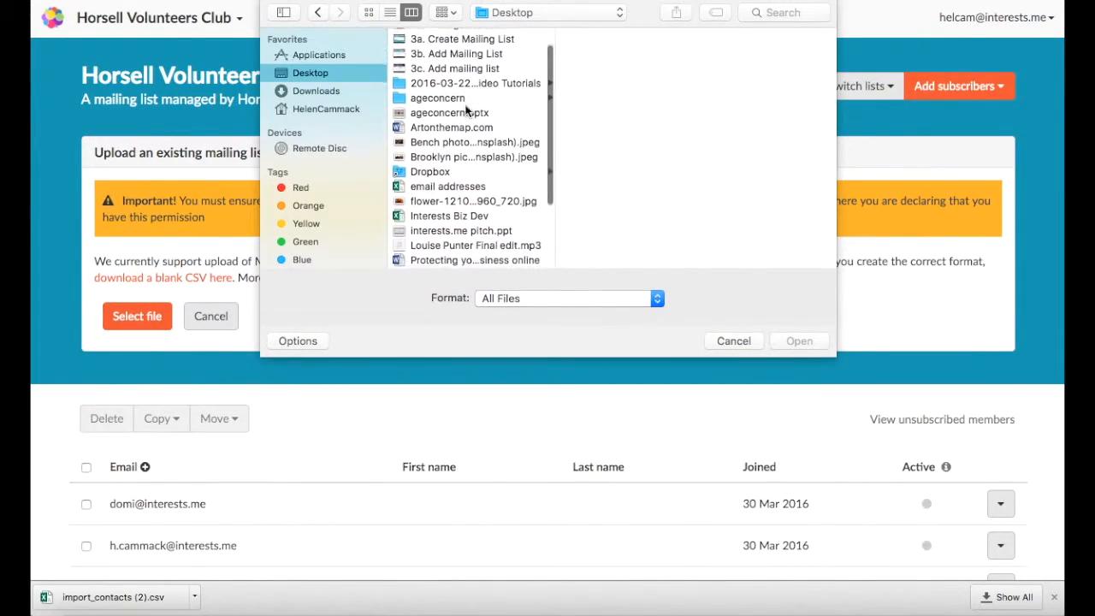
pyautogui.doubleClick(442, 183)
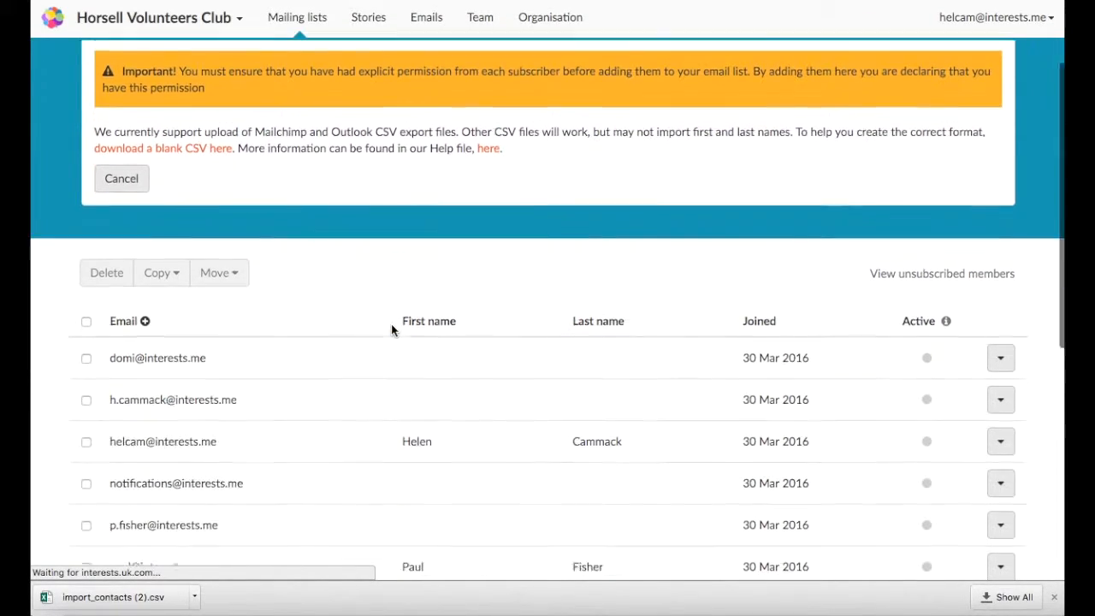
pyautogui.scroll(-7, 391, 330)
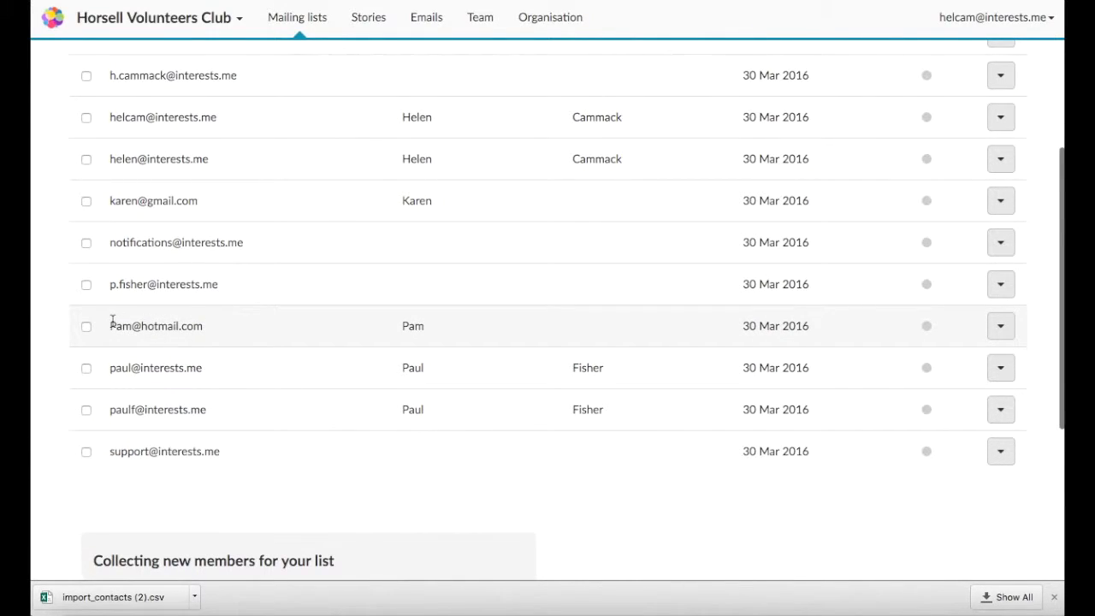
pyautogui.moveTo(110, 324); pyautogui.dragTo(203, 324)
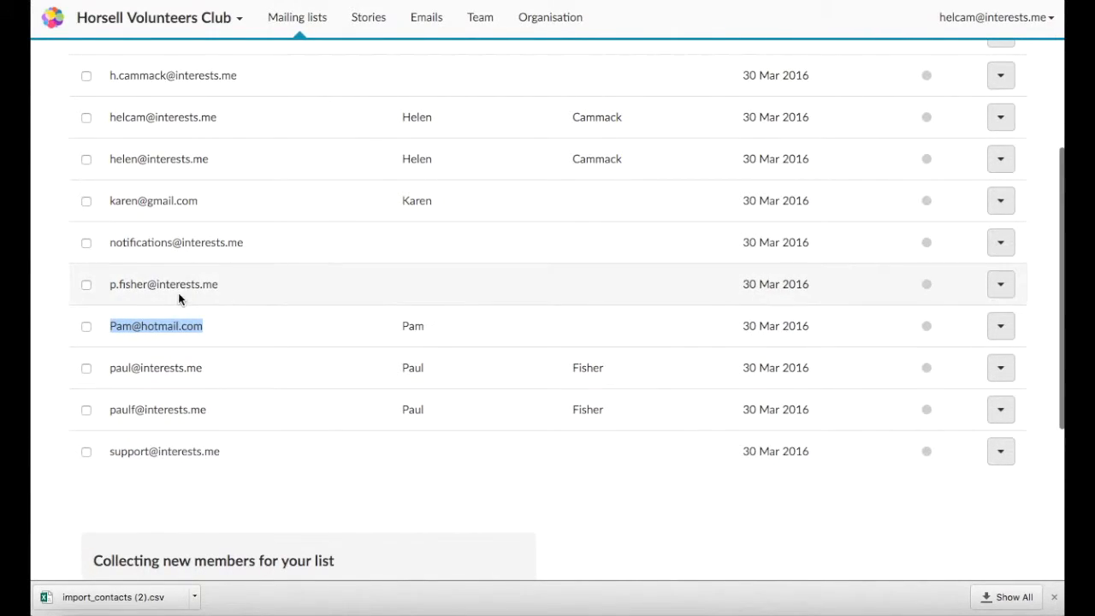
pyautogui.scroll(-2, 428, 322)
pyautogui.scroll(9, 427, 323)
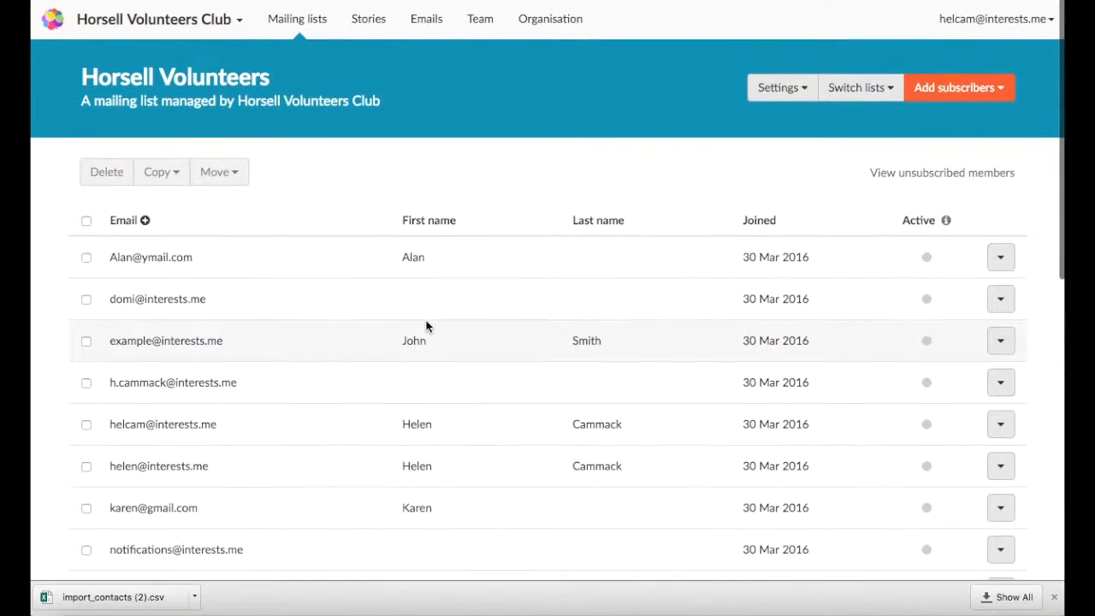
pyautogui.click(538, 450)
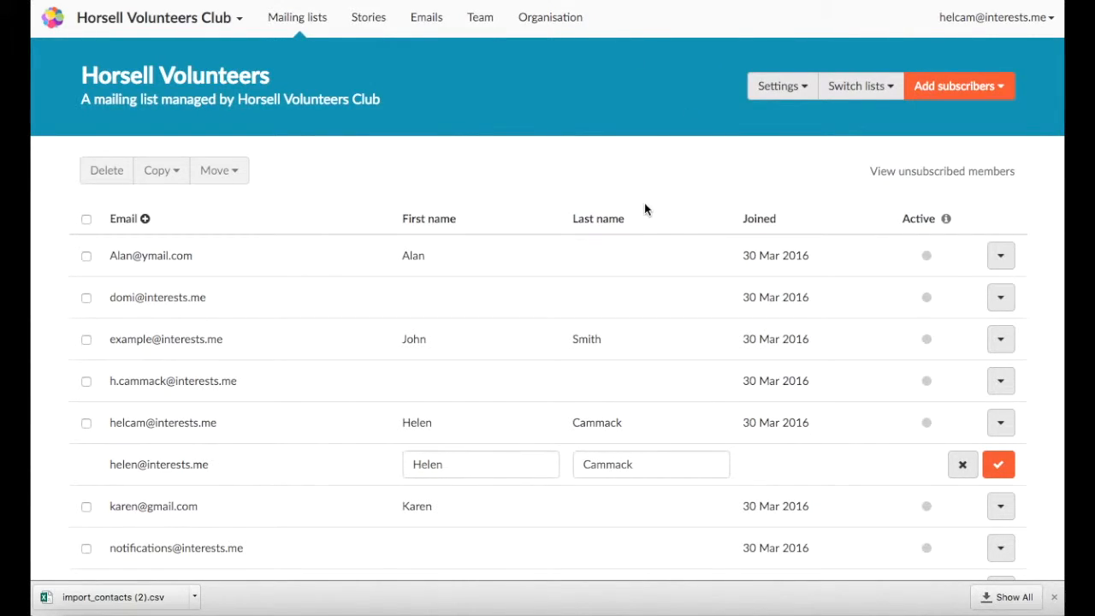
# - Unsubscribe the first listed member, confirm with OK, and reload the list
pyautogui.click(86, 257)
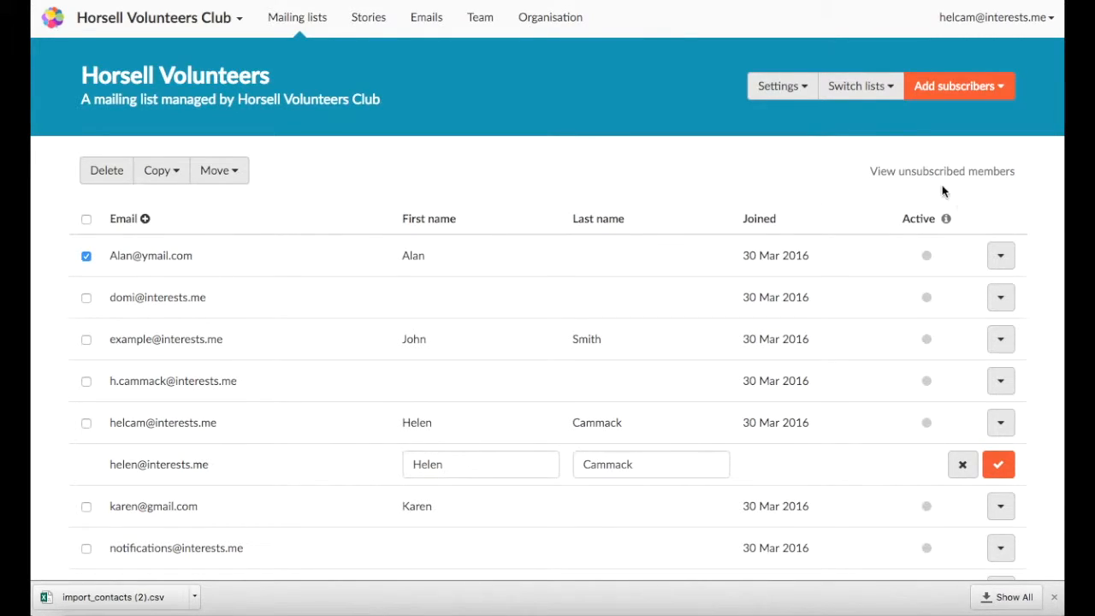
pyautogui.click(1000, 257)
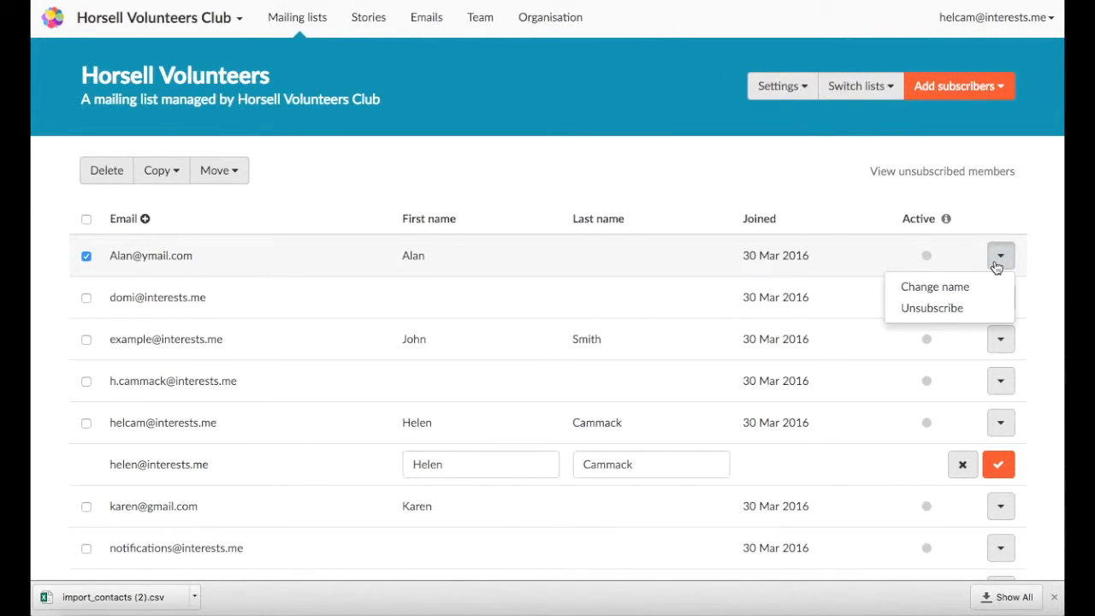
pyautogui.click(955, 309)
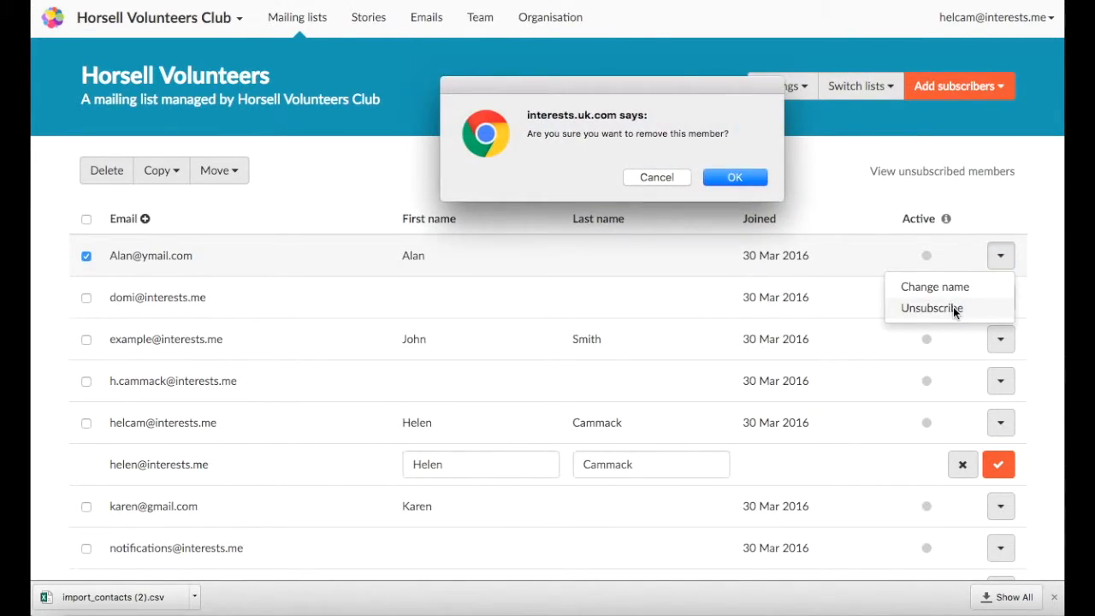
pyautogui.click(737, 177)
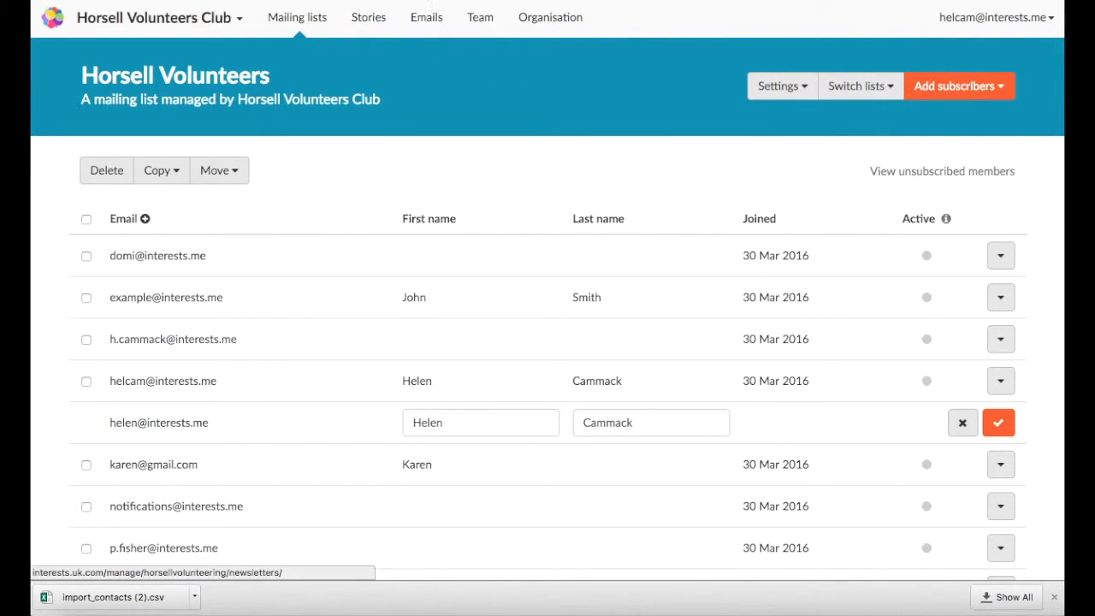
pyautogui.press('super+r')
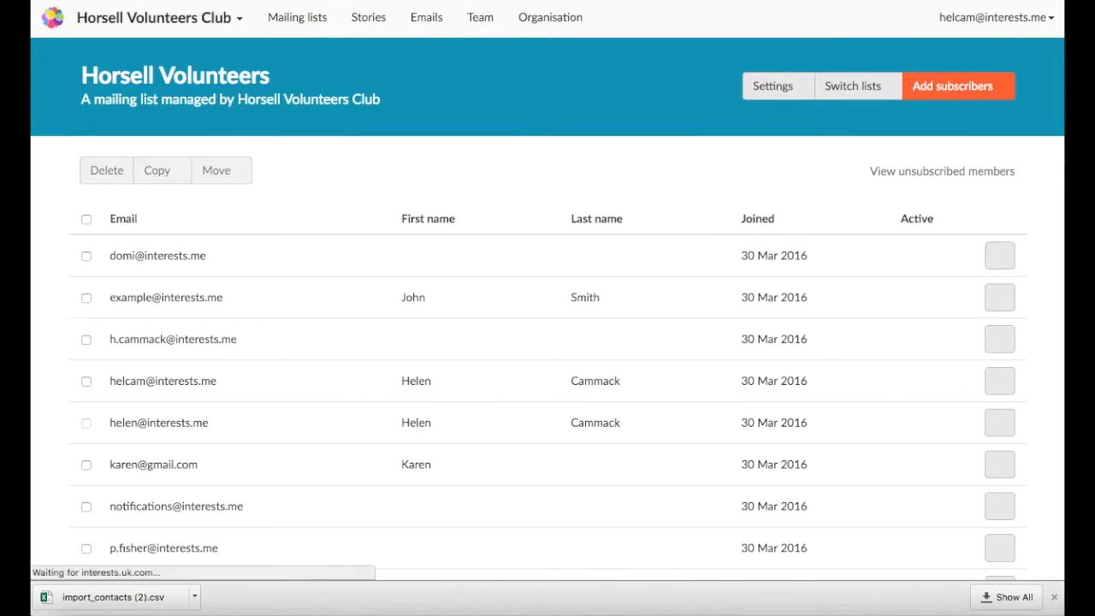
pyautogui.click(926, 173)
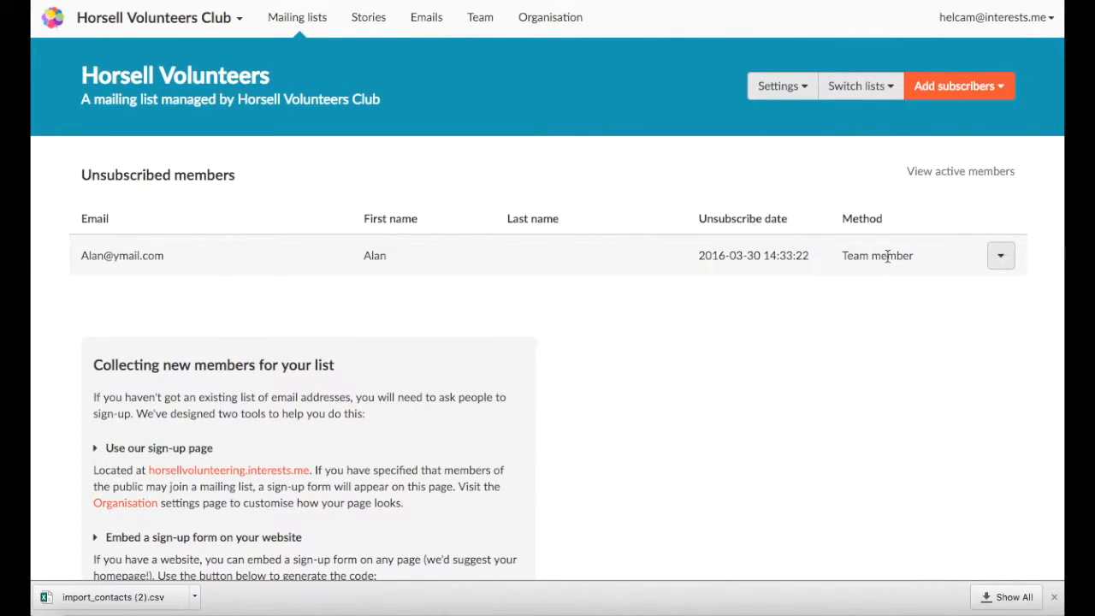
pyautogui.click(1009, 260)
pyautogui.click(1009, 260)
pyautogui.click(964, 174)
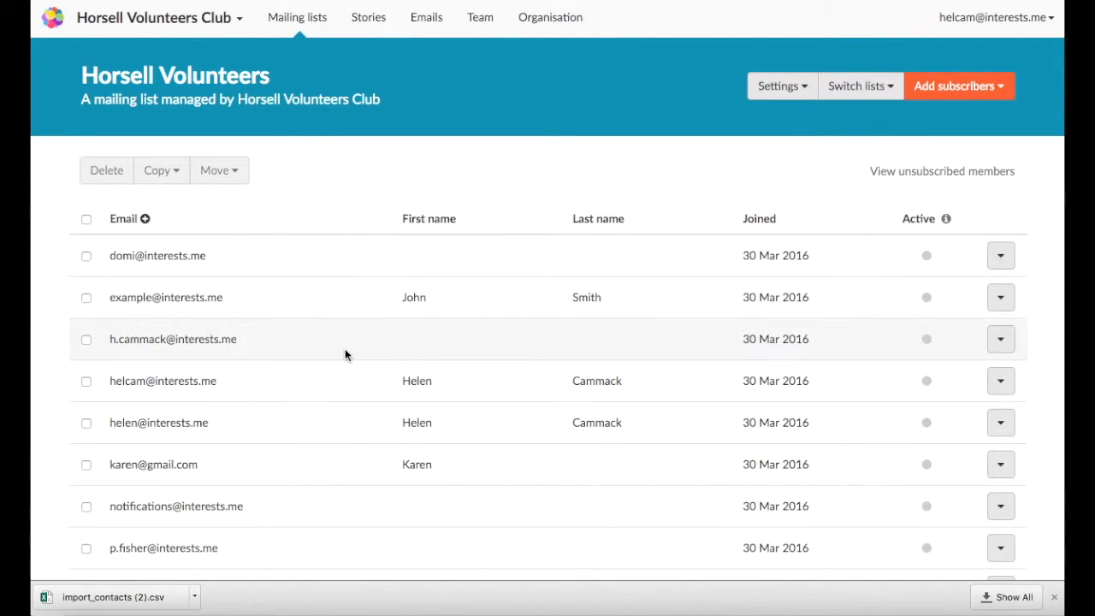
# - Tick the first three members and copy them to Horsell Prospective Volunteers, confirming with OK
pyautogui.scroll(-1, 345, 354)
pyautogui.scroll(1, 344, 354)
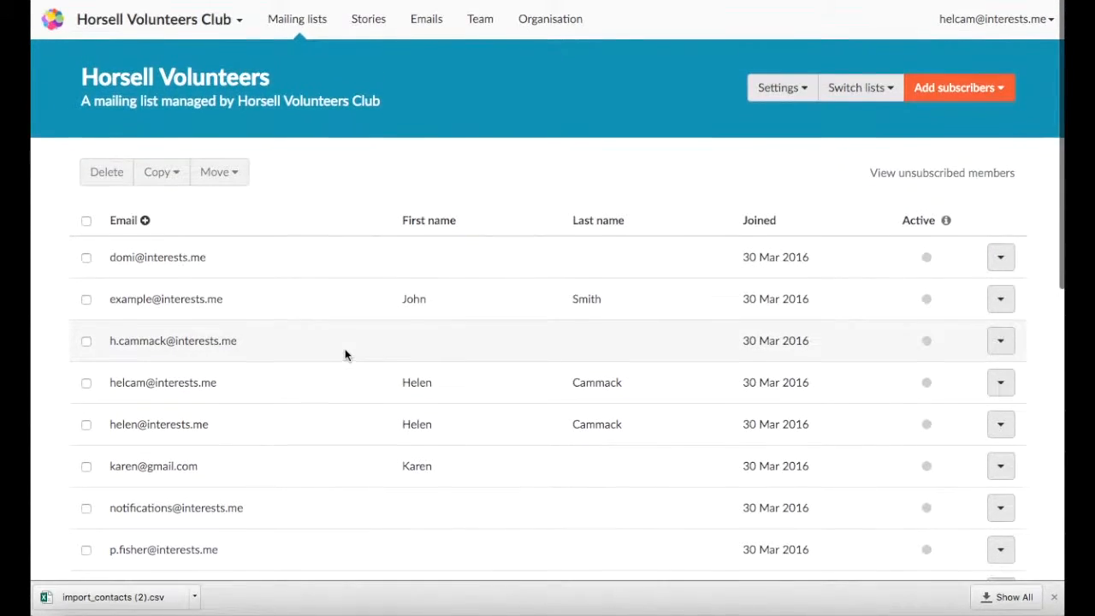
pyautogui.click(86, 257)
pyautogui.click(86, 298)
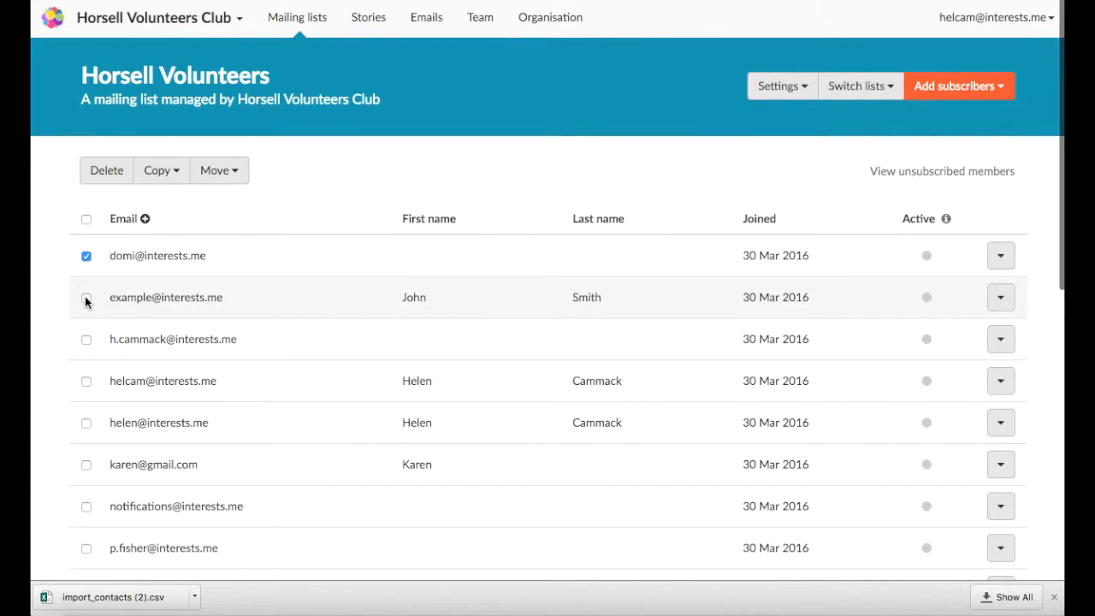
pyautogui.click(85, 340)
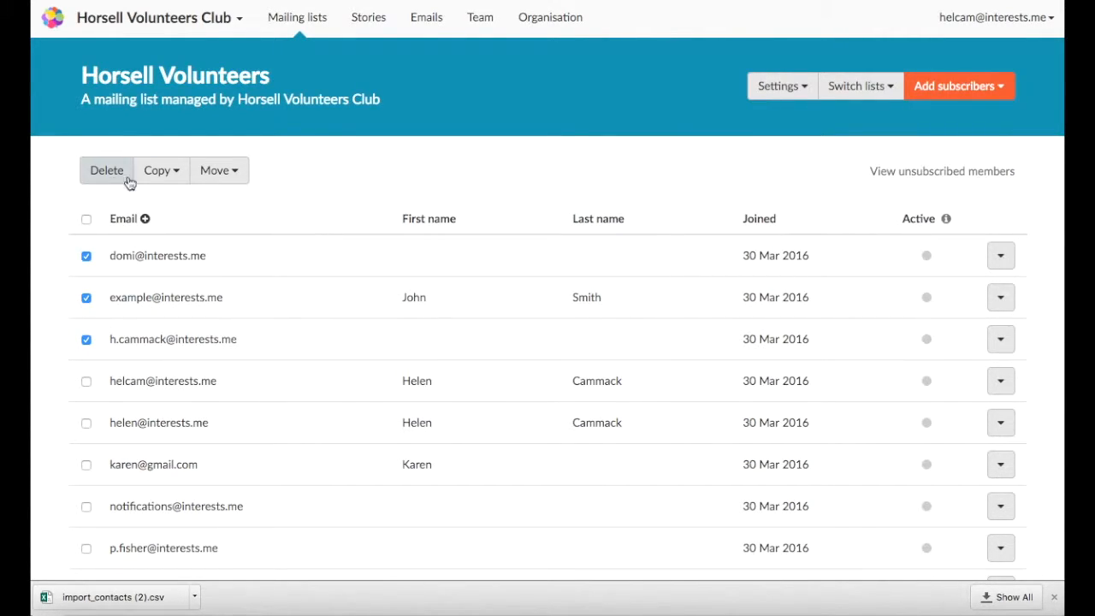
pyautogui.click(178, 172)
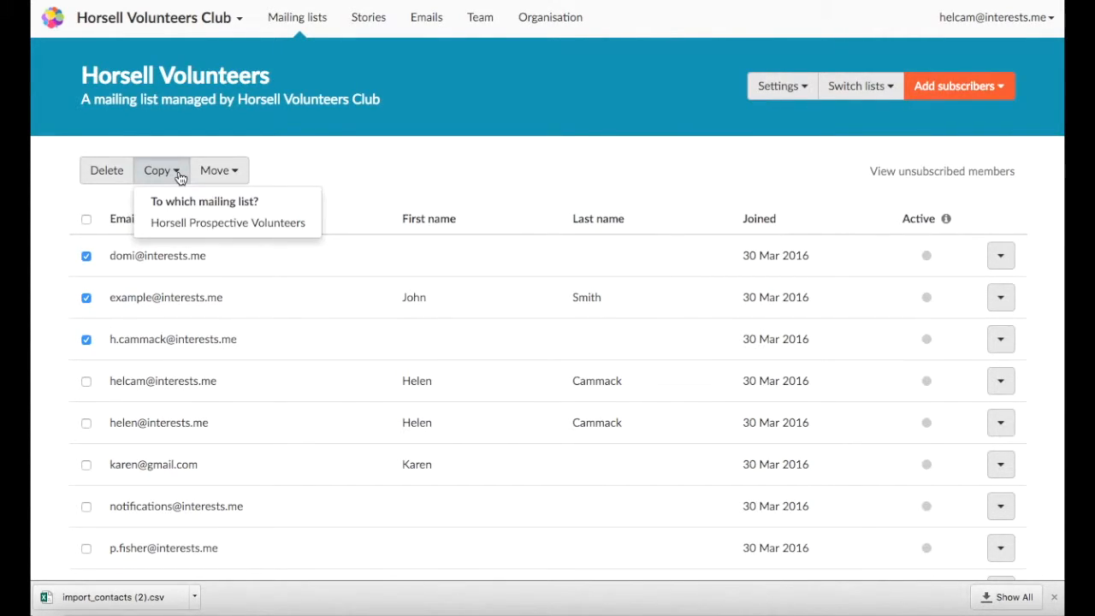
pyautogui.click(175, 225)
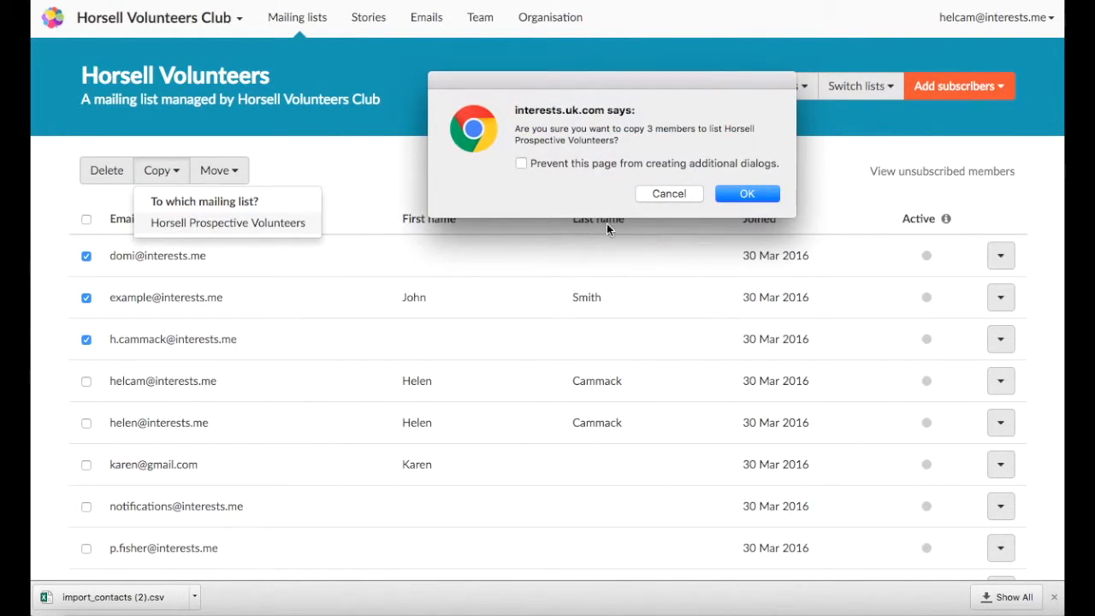
pyautogui.click(760, 193)
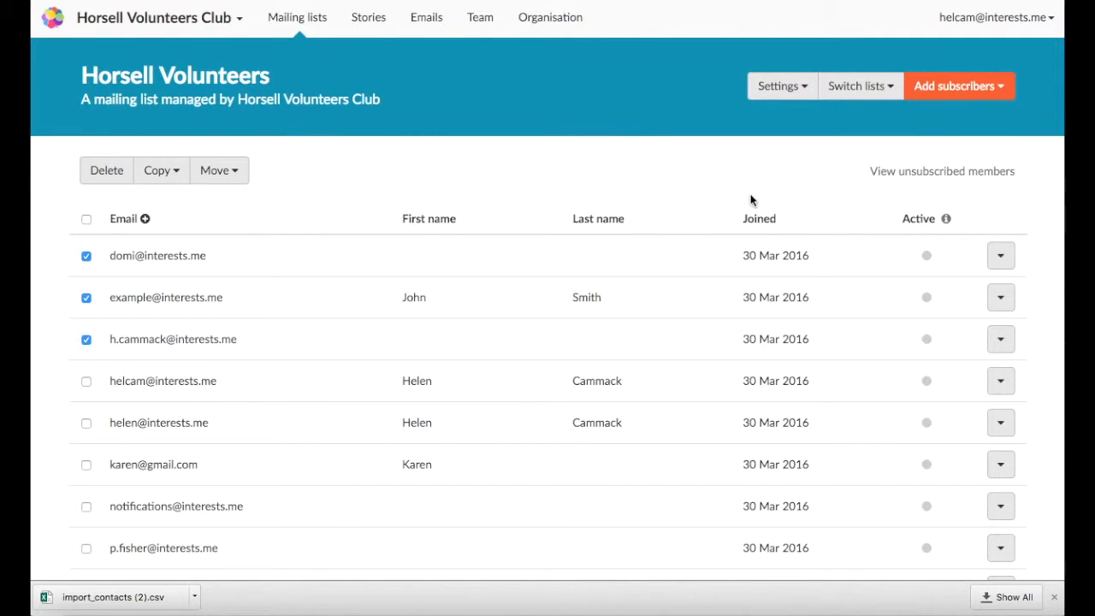
# - Open and close the Move list choices without moving anyone, then review the list
pyautogui.click(237, 174)
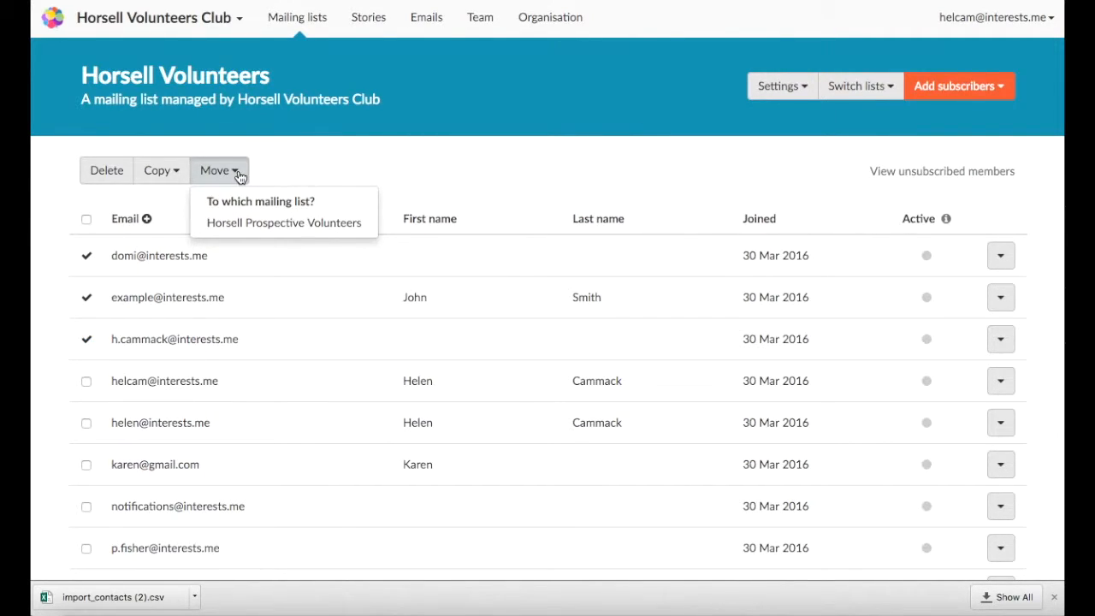
pyautogui.click(239, 176)
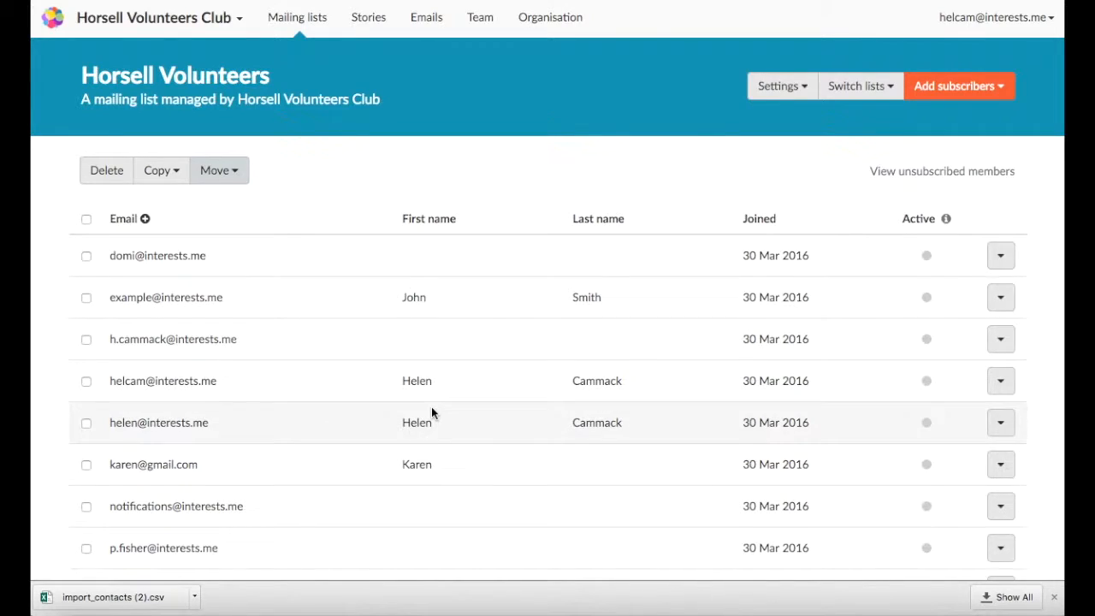
pyautogui.scroll(-5, 431, 413)
pyautogui.scroll(4, 432, 413)
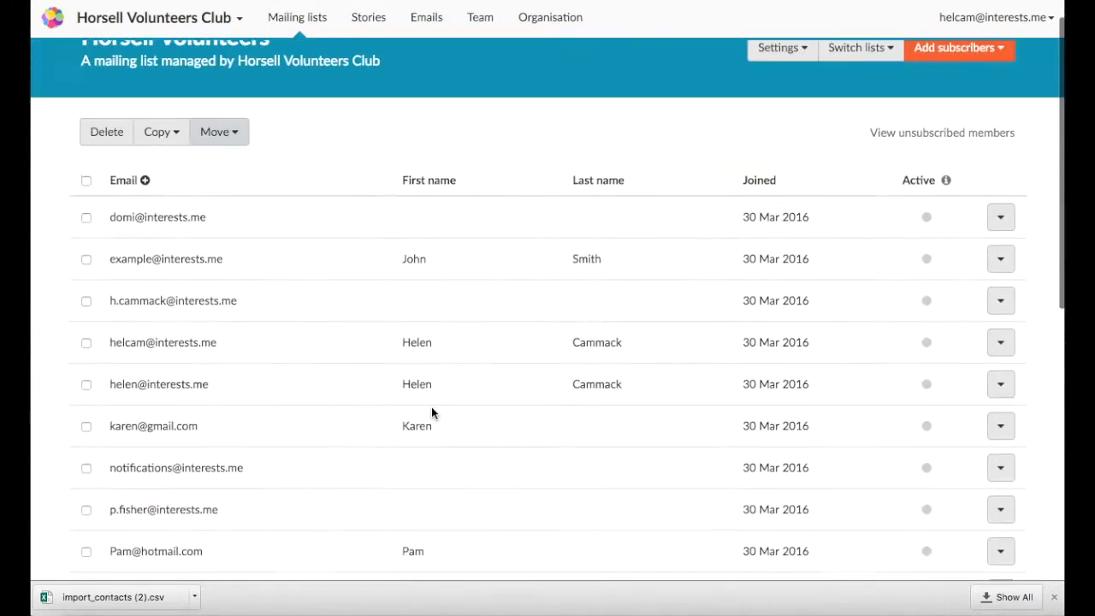
pyautogui.scroll(1, 432, 413)
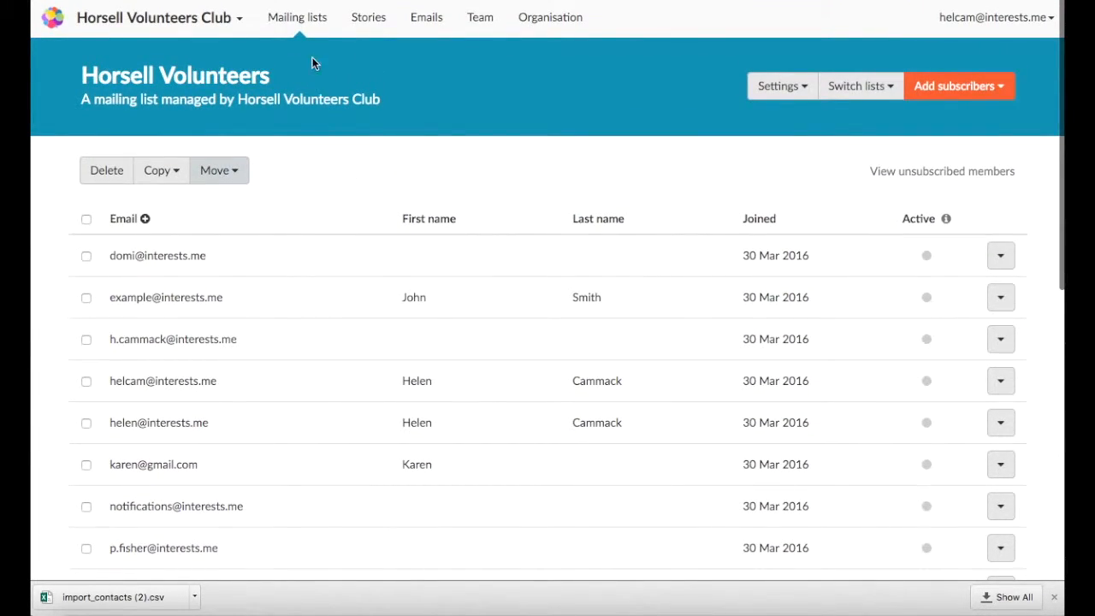
pyautogui.click(303, 18)
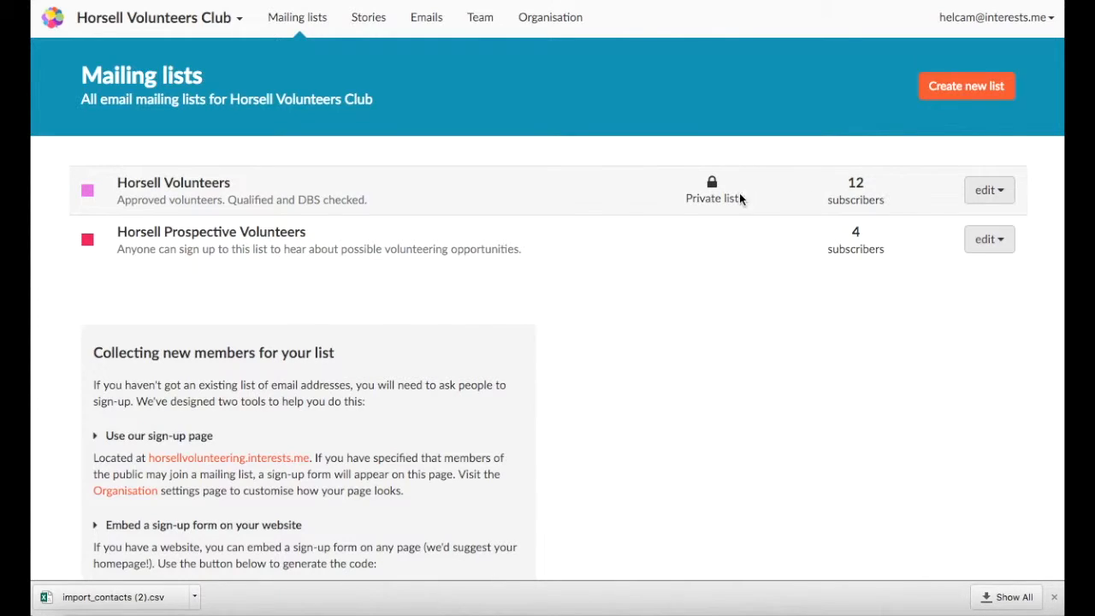
pyautogui.click(220, 192)
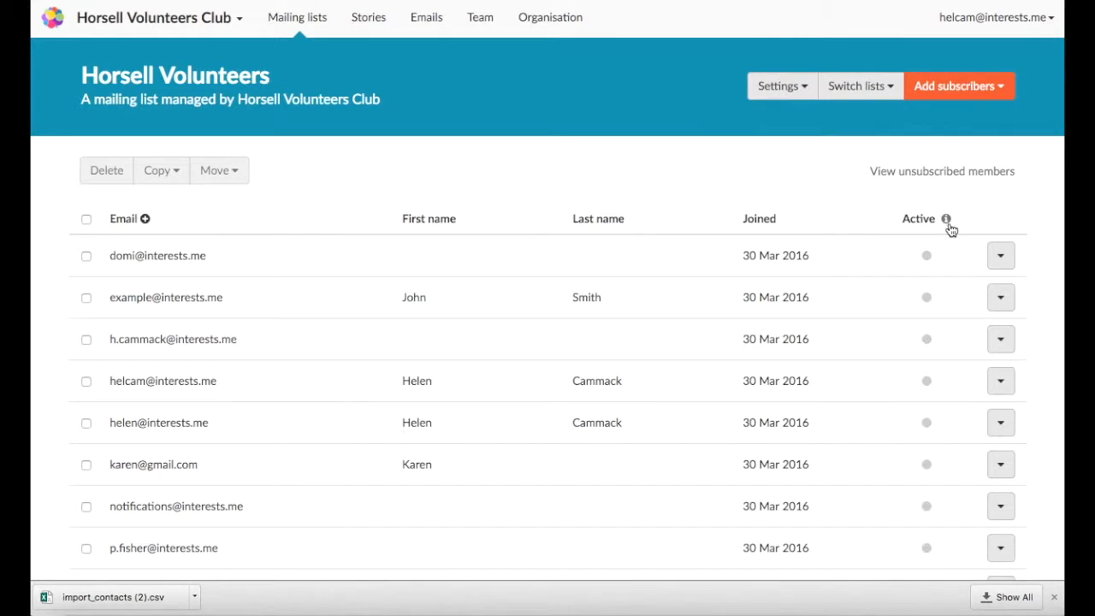
pyautogui.moveTo(950, 226)
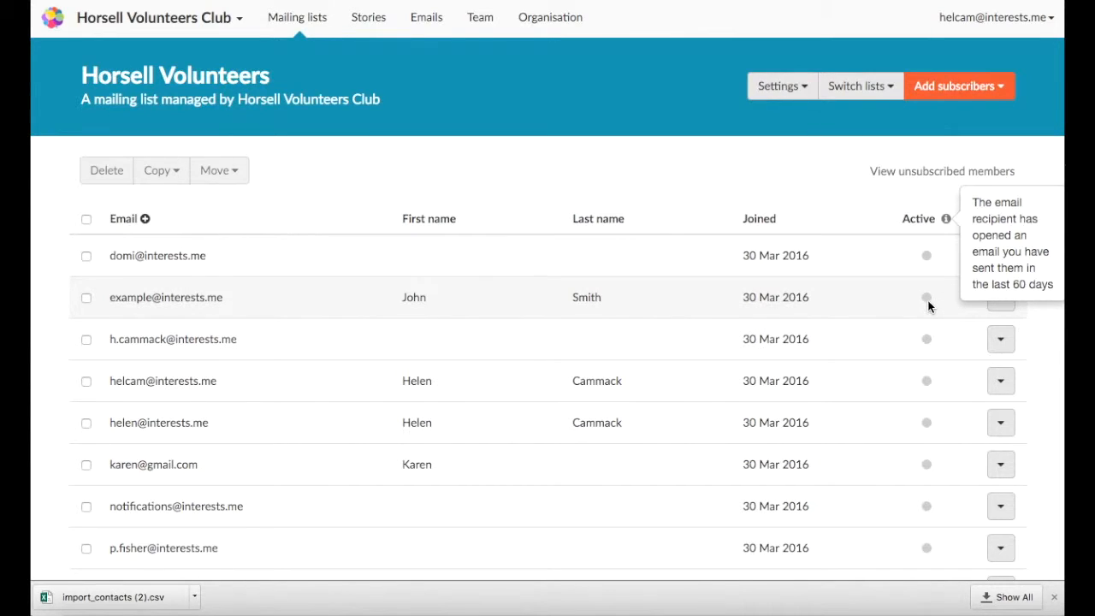
pyautogui.scroll(-3, 930, 343)
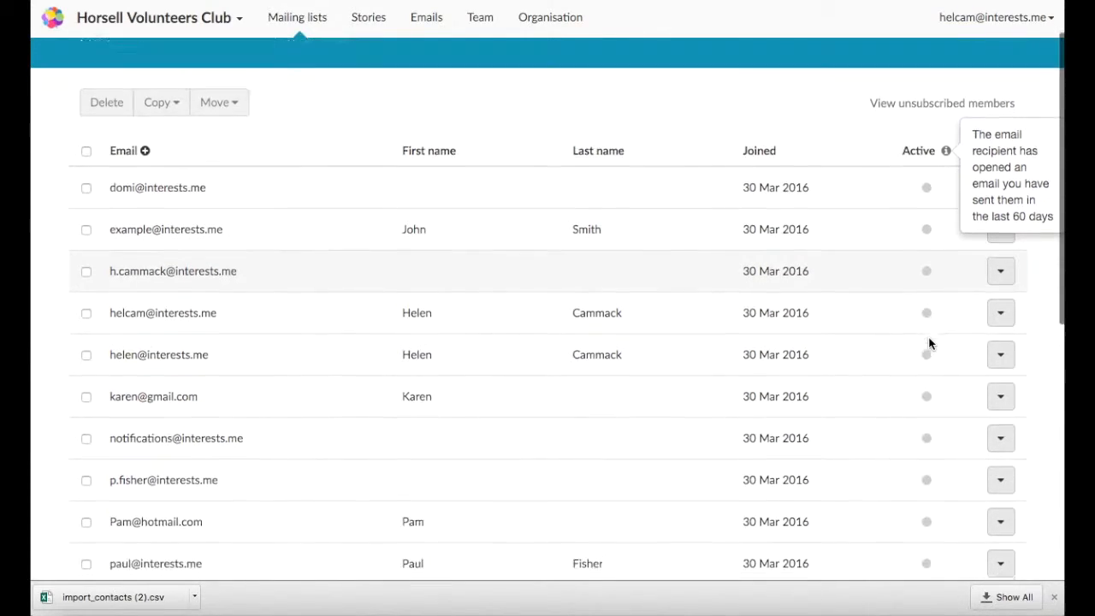
pyautogui.scroll(3, 930, 343)
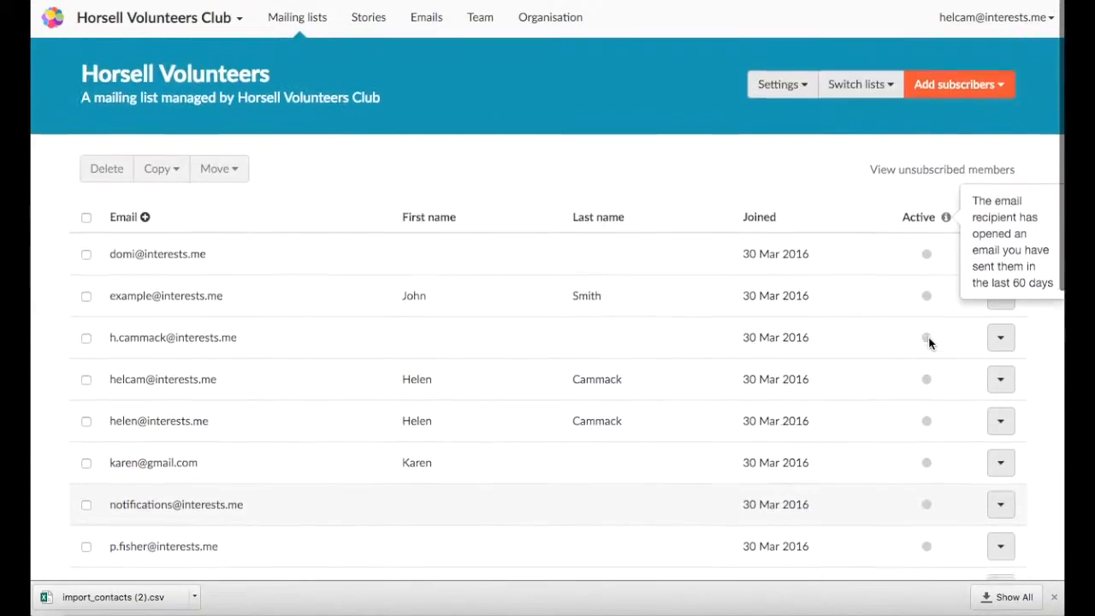